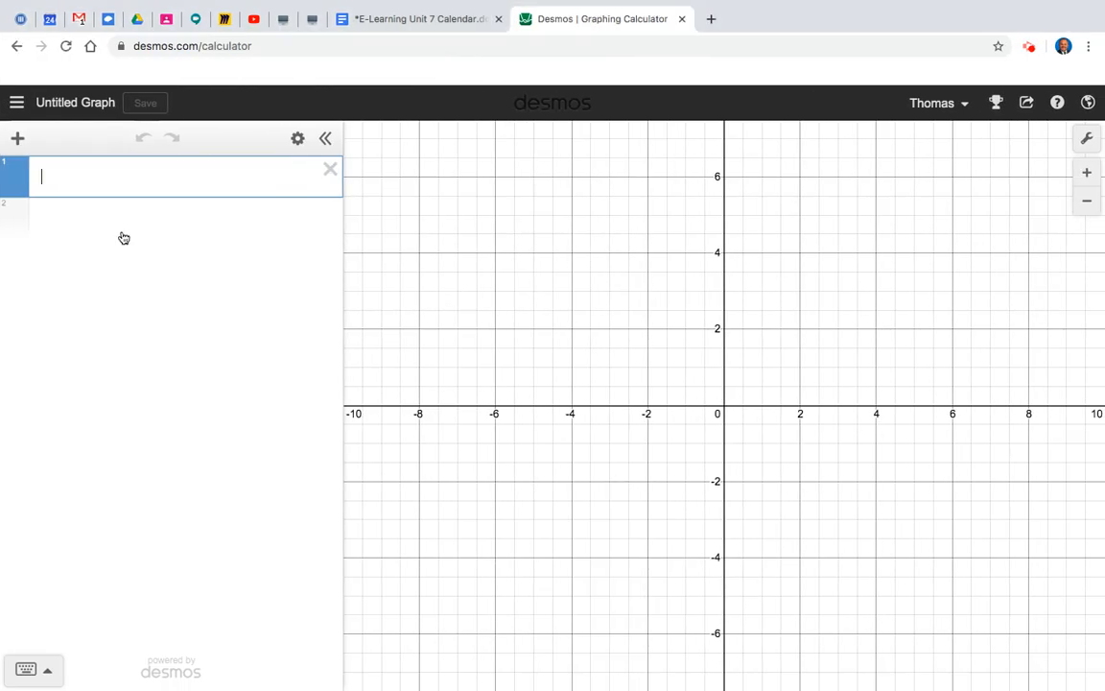
pyautogui.click(18, 140)
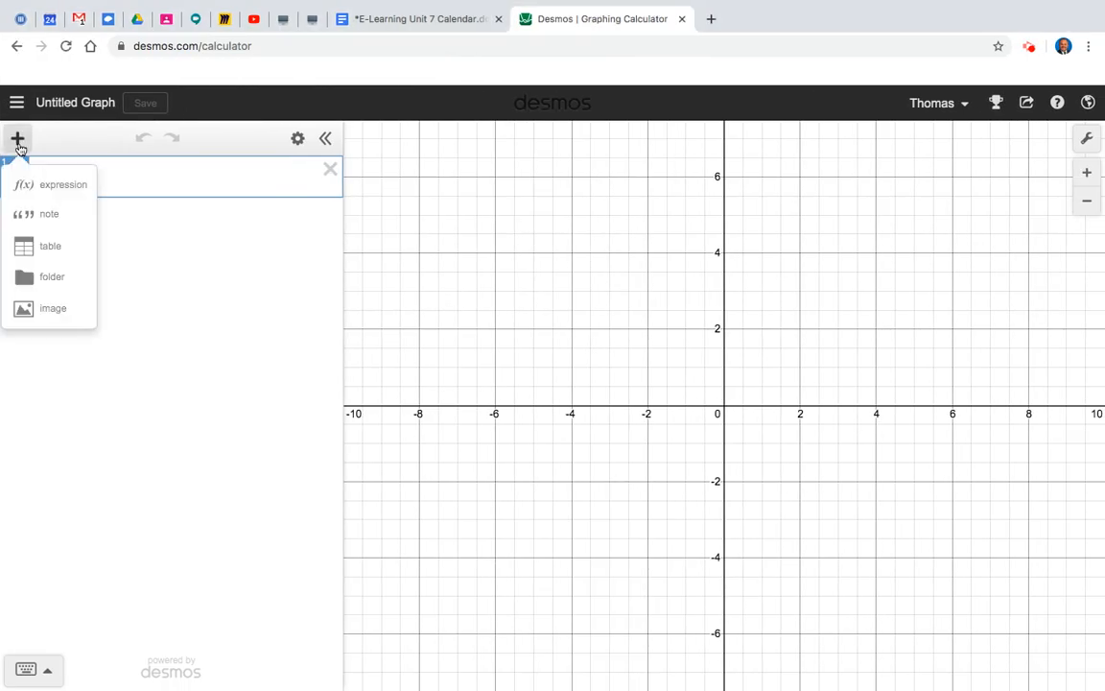
pyautogui.click(48, 247)
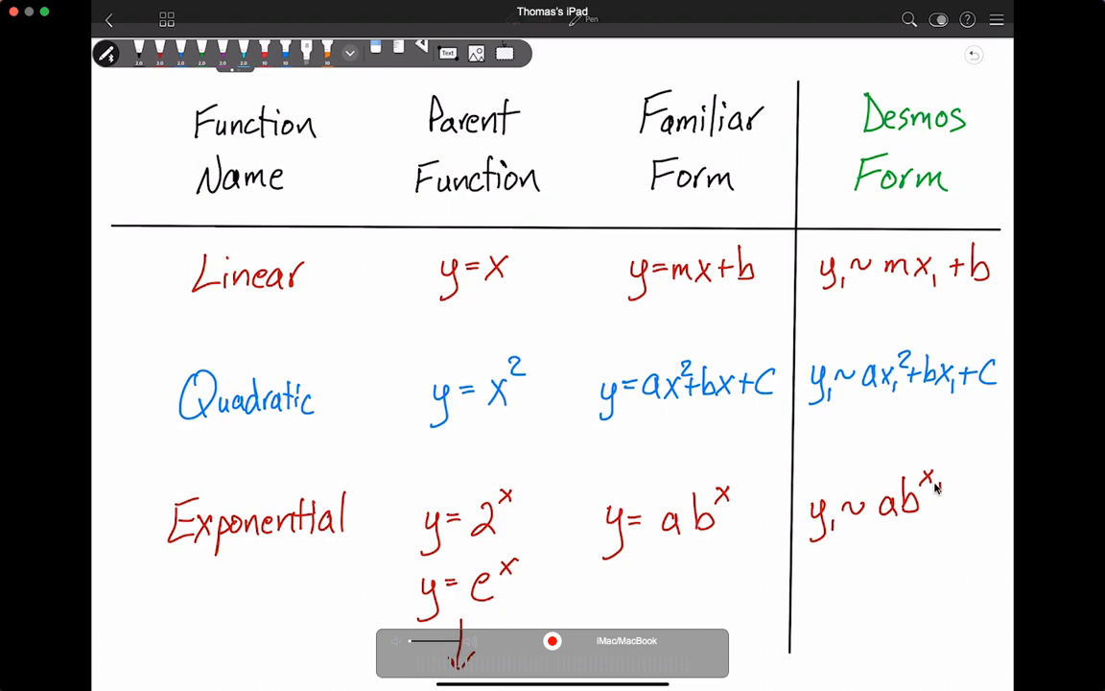
pyautogui.hotkey('ctrl', 'Right')
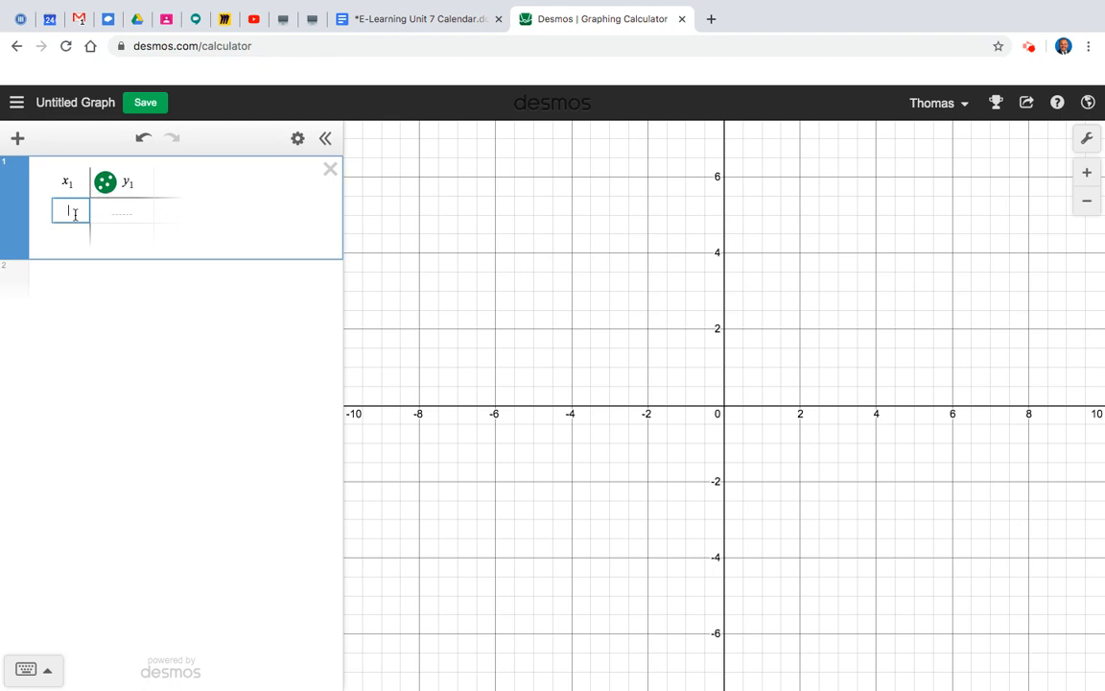
pyautogui.write('83')
pyautogui.press('Return')
pyautogui.write('71')
pyautogui.press('Return')
pyautogui.write('59')
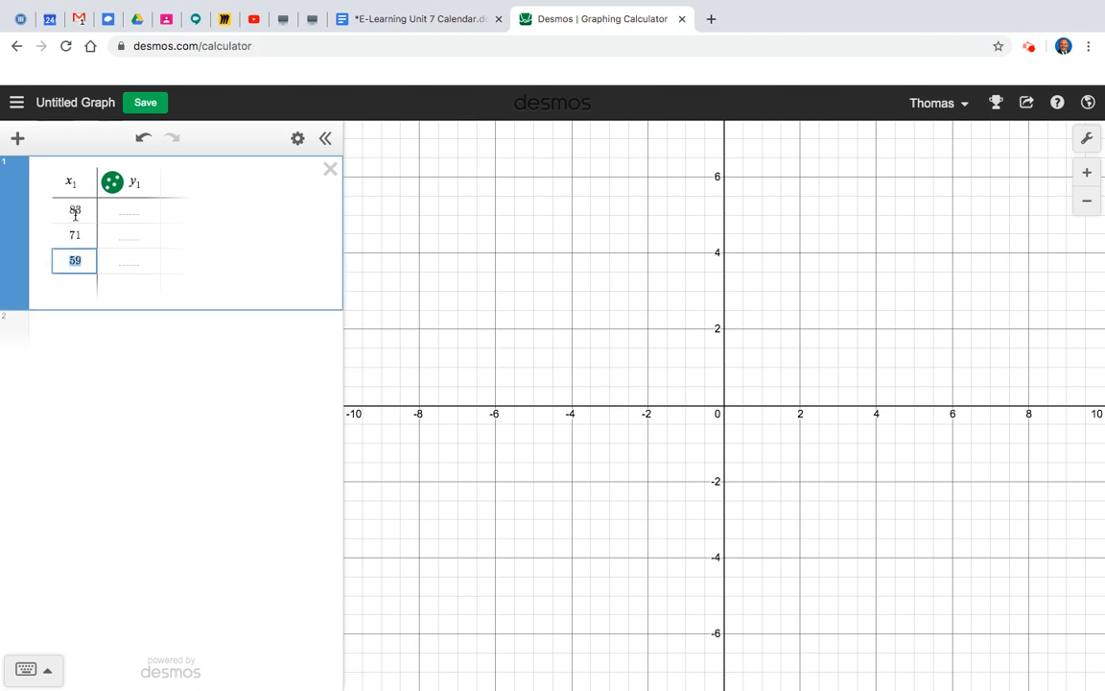
pyautogui.click(332, 171)
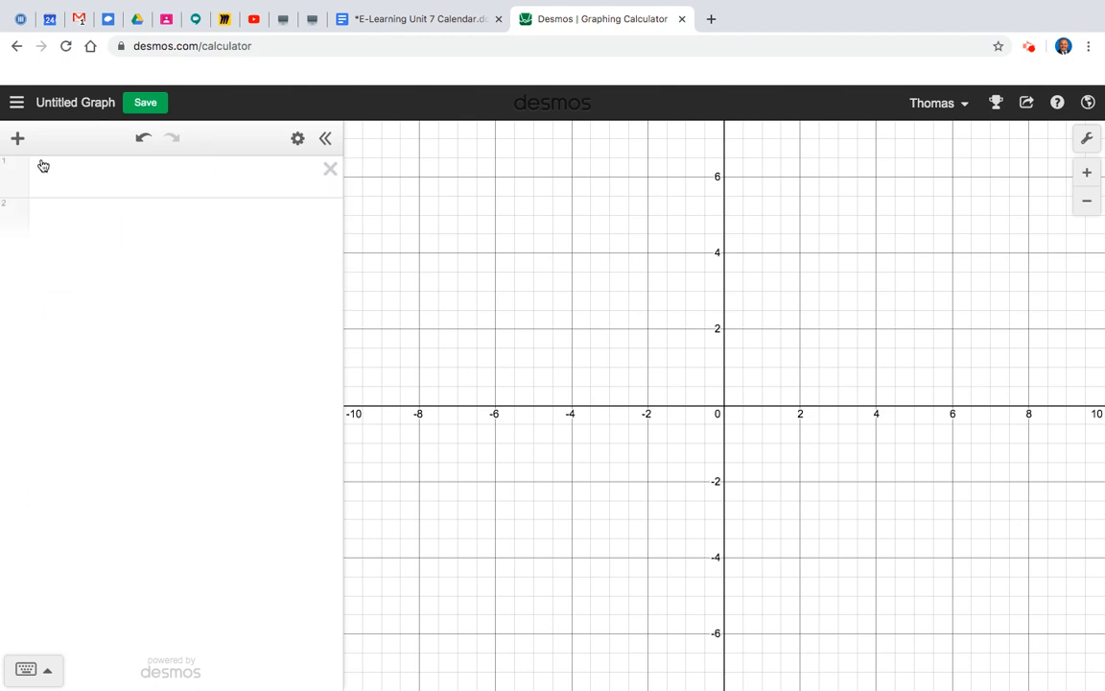
# Step: Insert a table and enter 83, 71, 64, 69 and 69 in its x₁ column
pyautogui.click(18, 139)
pyautogui.click(49, 243)
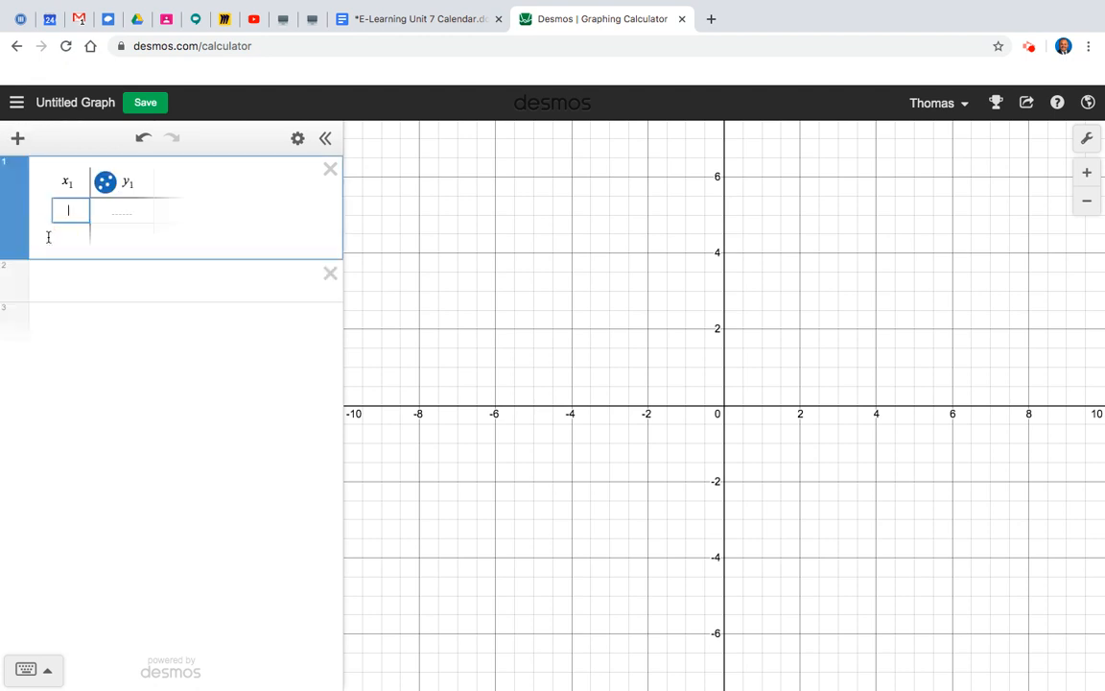
pyautogui.write('83')
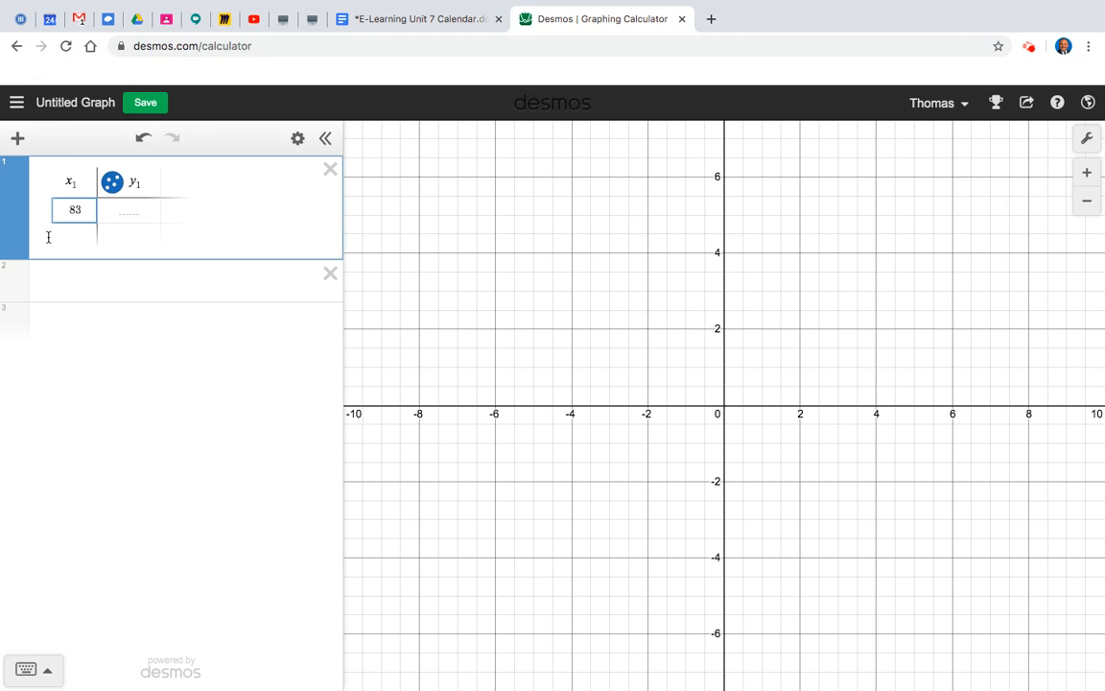
pyautogui.press('Return')
pyautogui.write('71')
pyautogui.press('Return')
pyautogui.write('64')
pyautogui.press('Return')
pyautogui.write('7')
pyautogui.press('BackSpace')
pyautogui.write('69')
pyautogui.press('Return')
pyautogui.write('69')
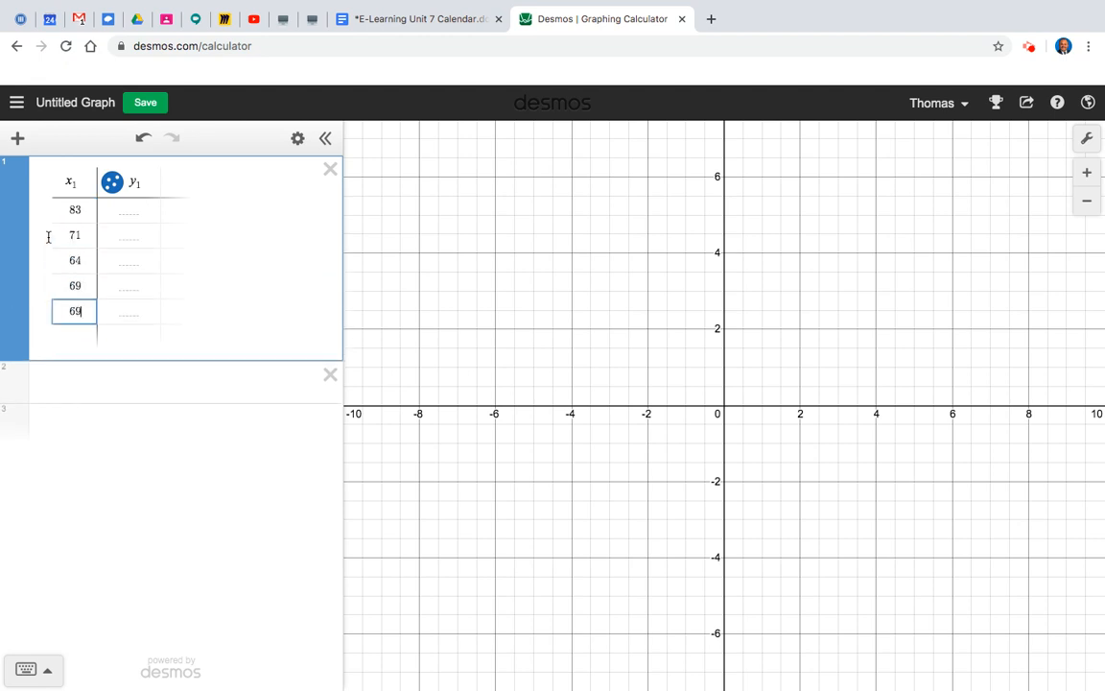
# Step: Fill the table's y₁ column from the first row down with 183, 168, 171, 178 and 176
pyautogui.press('Right')
pyautogui.press('Up')
pyautogui.press('Up')
pyautogui.press('Up')
pyautogui.press('Up')
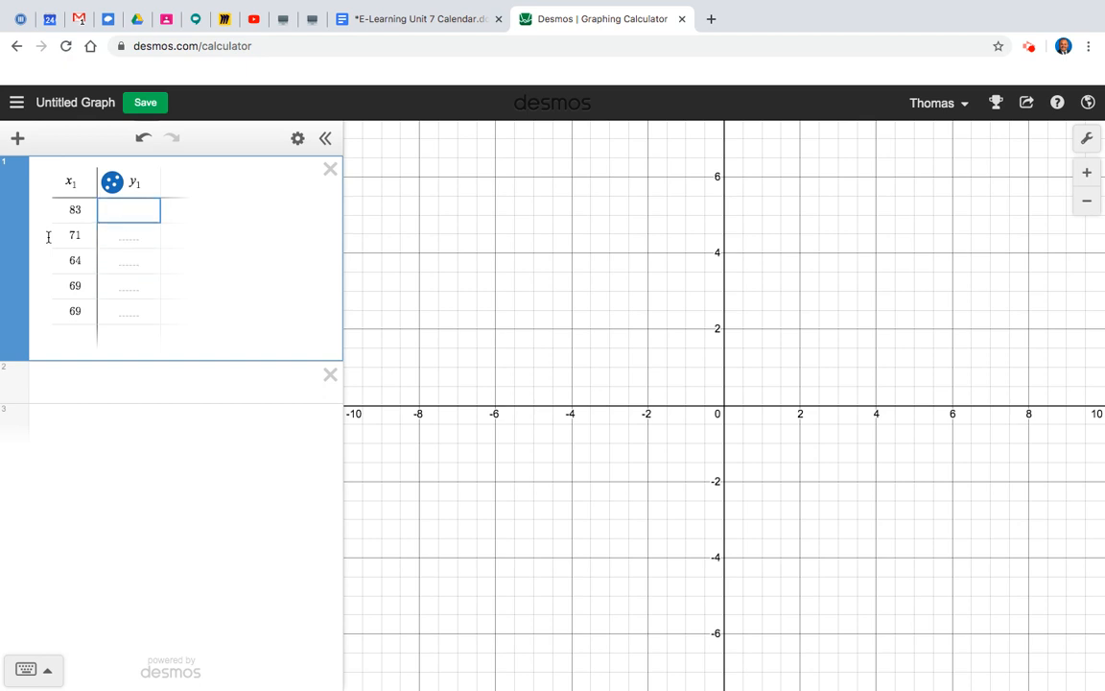
pyautogui.write('183')
pyautogui.press('Return')
pyautogui.write('168')
pyautogui.press('Return')
pyautogui.write('171')
pyautogui.press('Return')
pyautogui.write('178')
pyautogui.press('Return')
pyautogui.write('176')
pyautogui.press('Return')
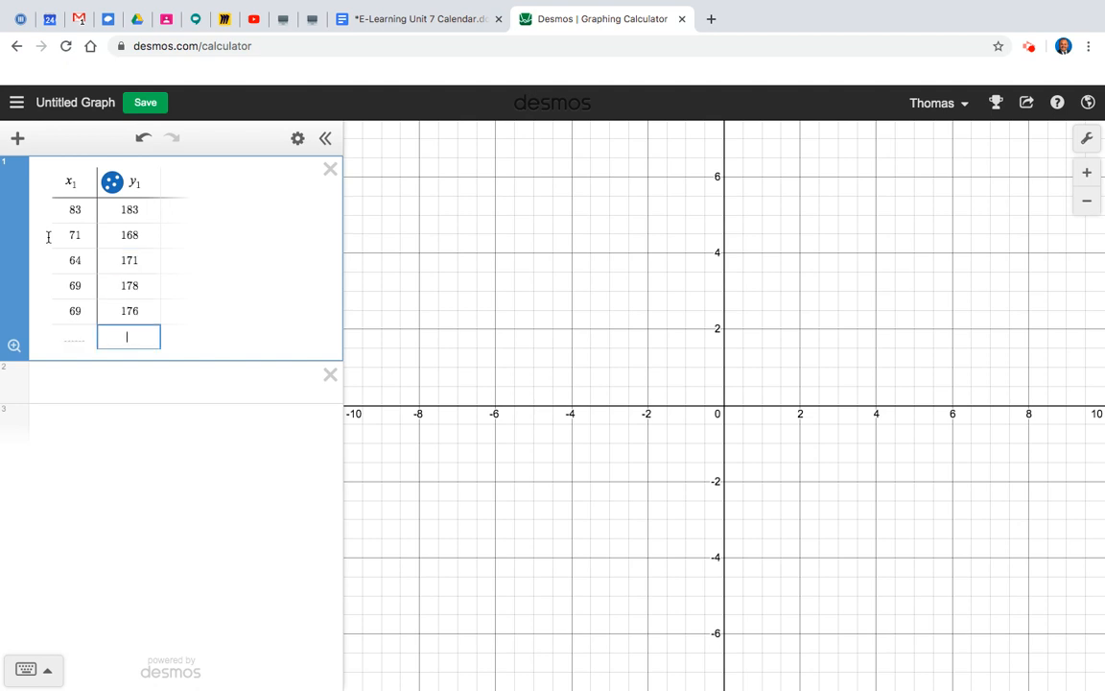
pyautogui.press('Left')
pyautogui.press('Up')
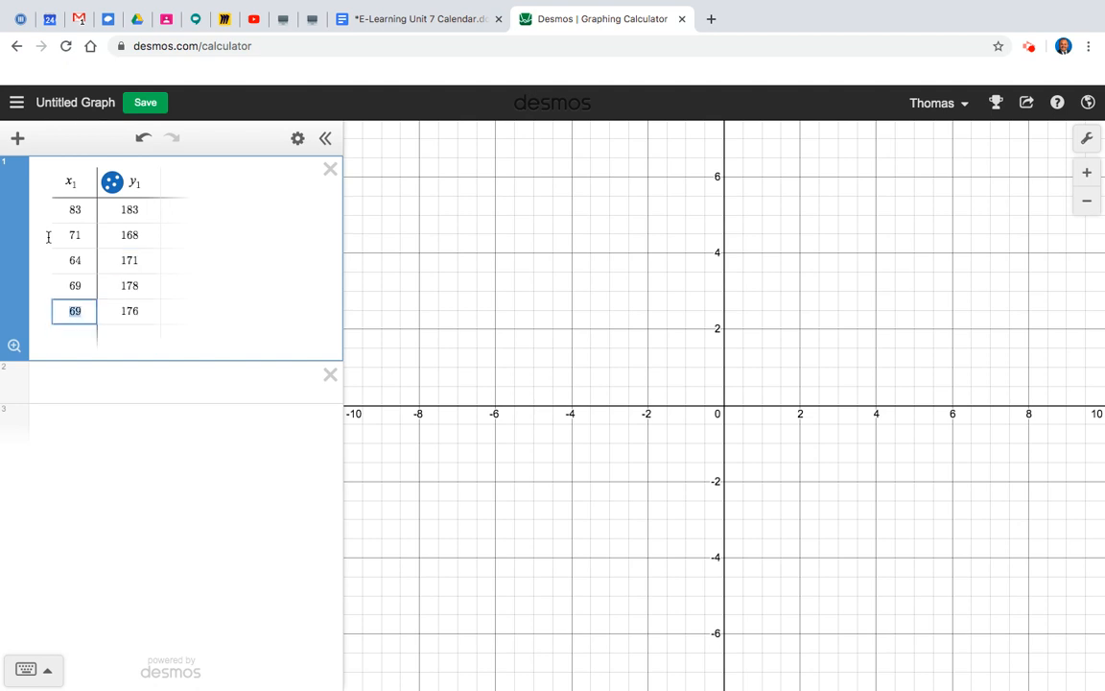
# Step: Check the linear regression form in the notes and start the empty expression below the table with y₁ ~
pyautogui.click(40, 379)
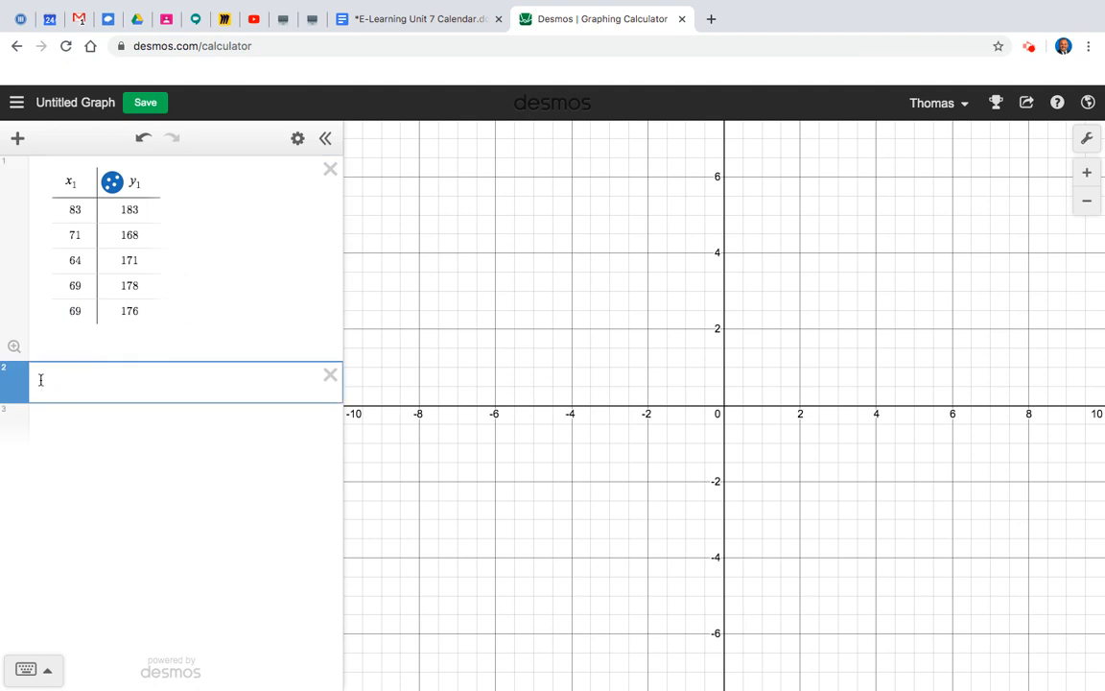
pyautogui.hotkey('ctrl', 'Left')
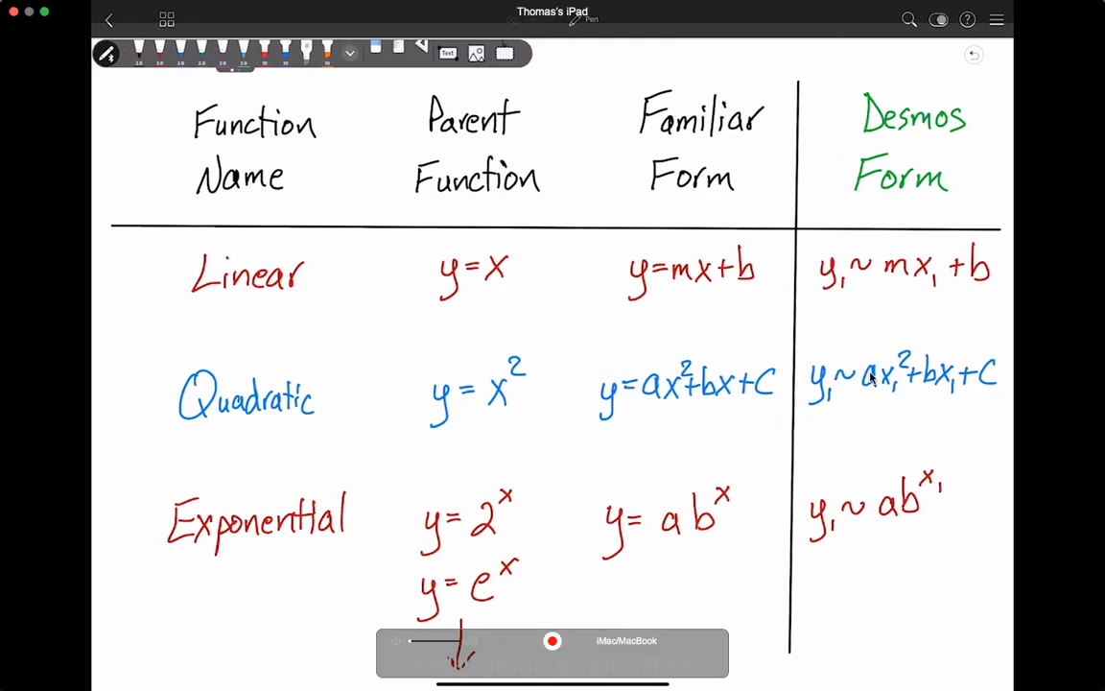
pyautogui.hotkey('ctrl', 'Right')
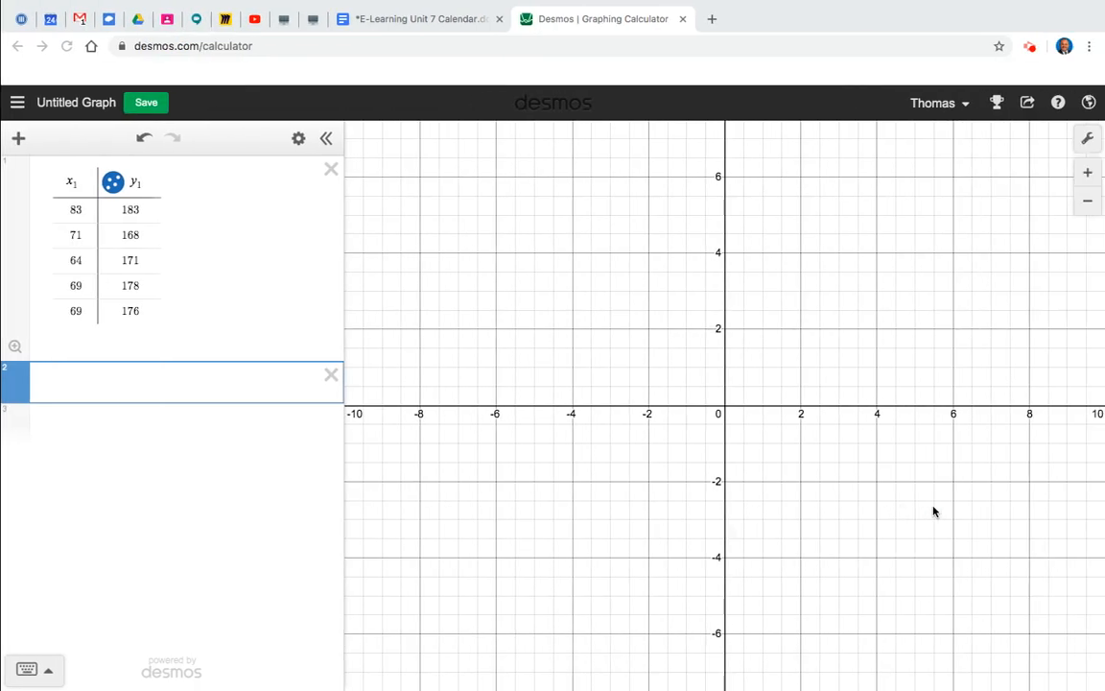
pyautogui.write('y')
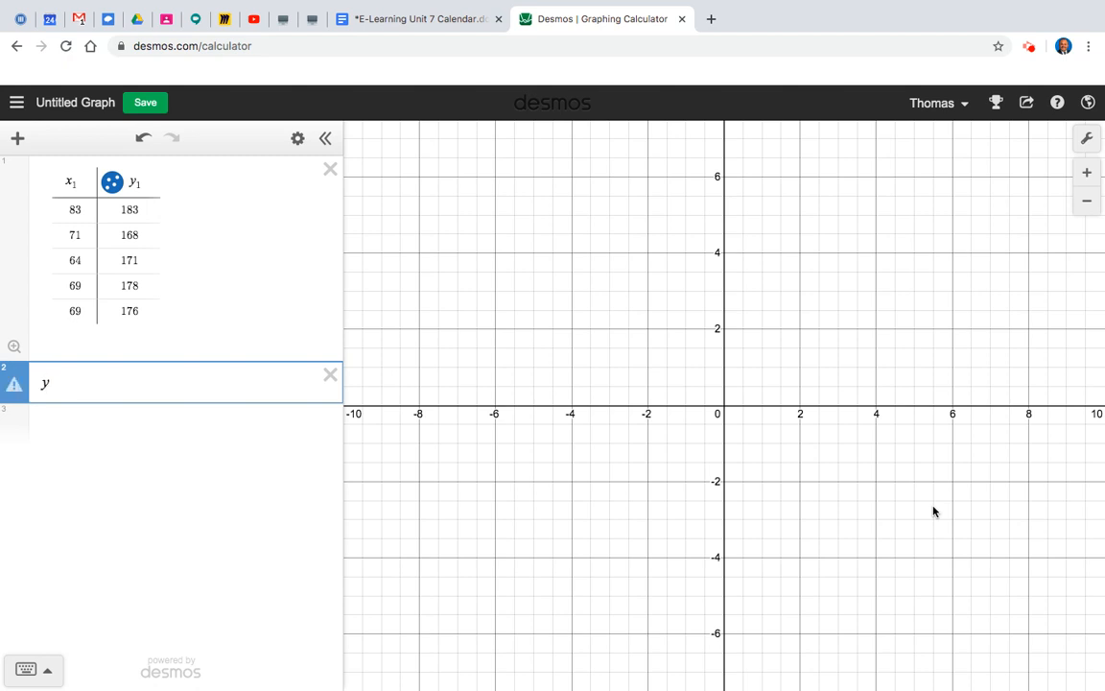
pyautogui.write('_1')
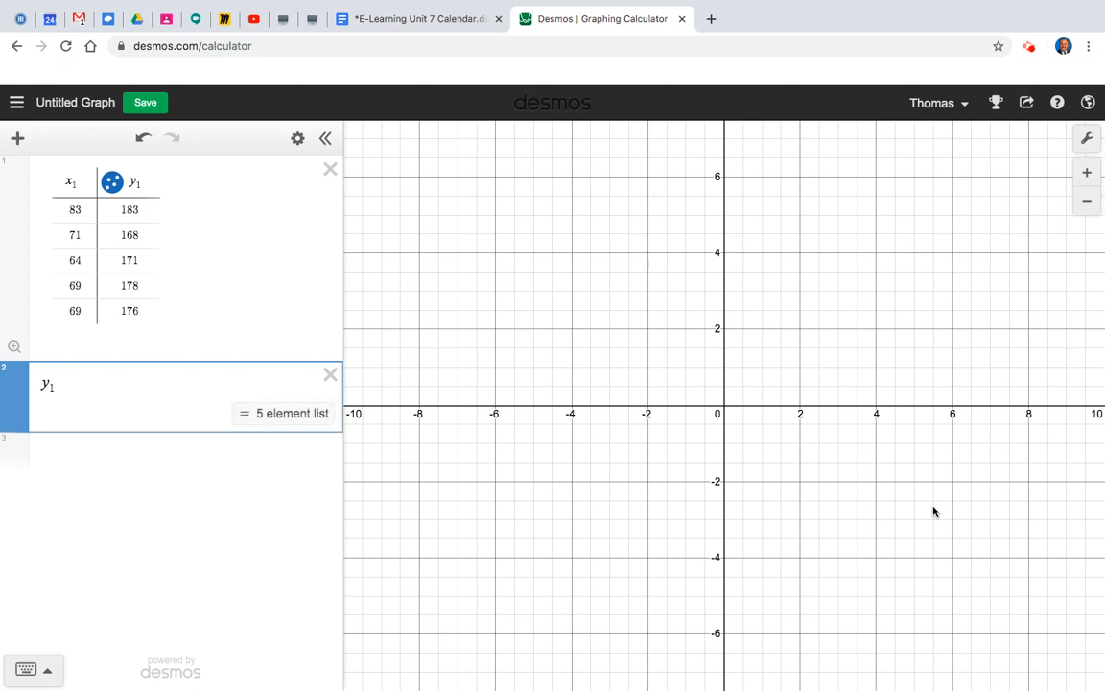
pyautogui.press('BackSpace')
pyautogui.press('BackSpace')
pyautogui.write('y1')
pyautogui.write('~')
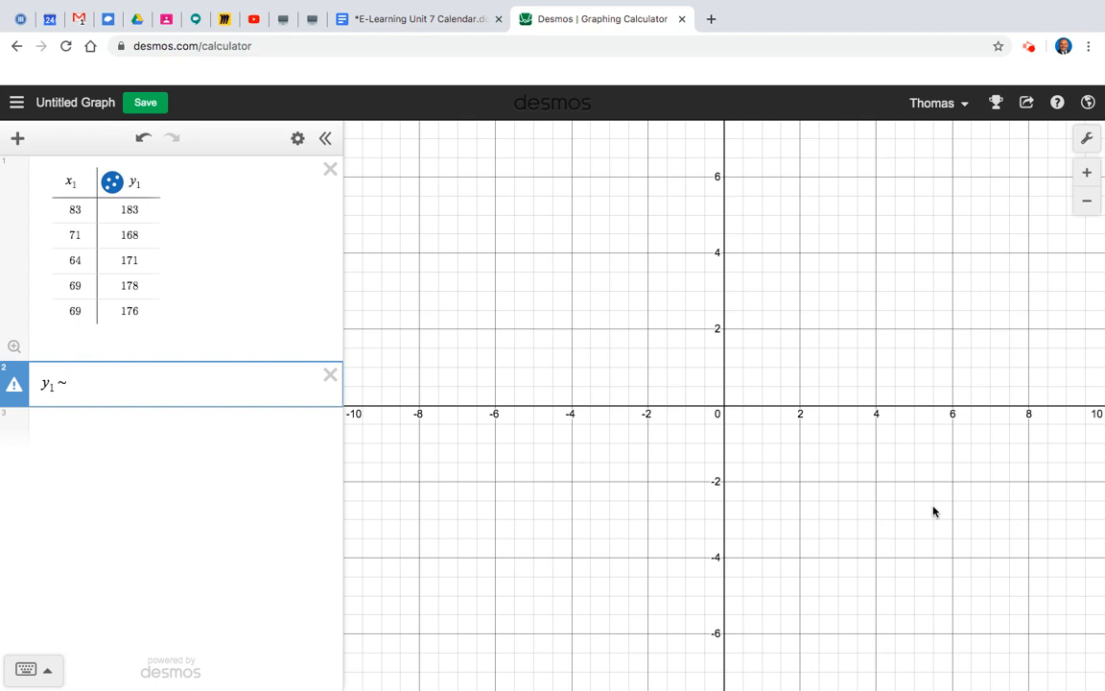
pyautogui.write('`')
pyautogui.write('~')
pyautogui.press('BackSpace')
pyautogui.write('~')
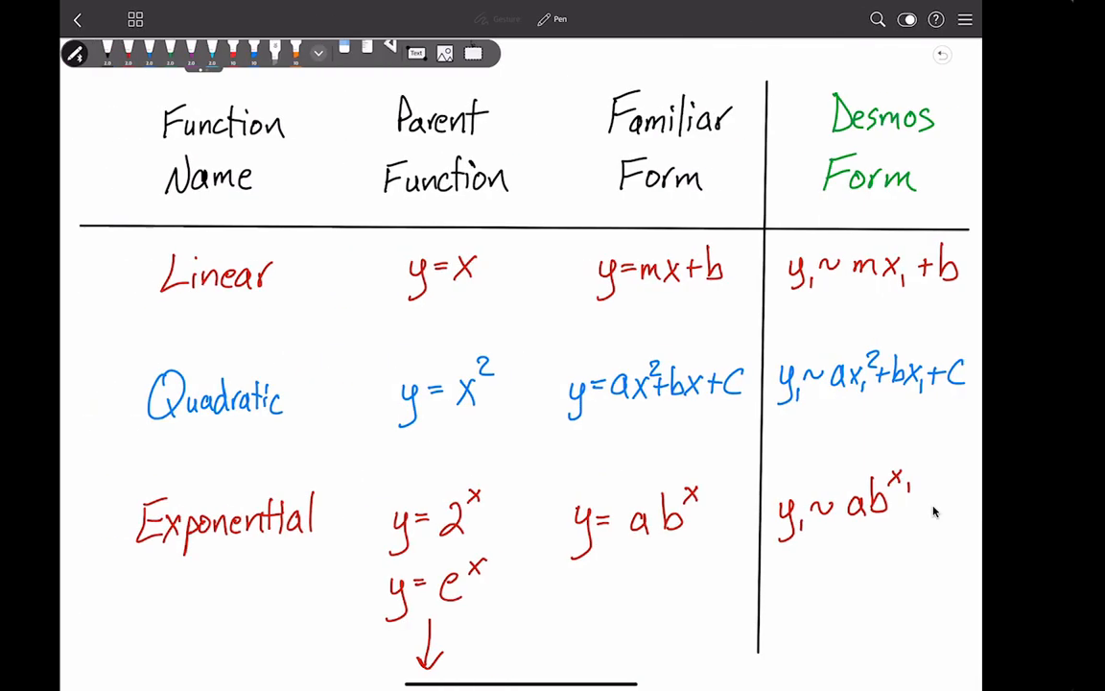
# Step: Complete the linear regression with mx₁ + b so the expression reads y₁ ~ mx₁ + b
pyautogui.hotkey('ctrl', 'Right')
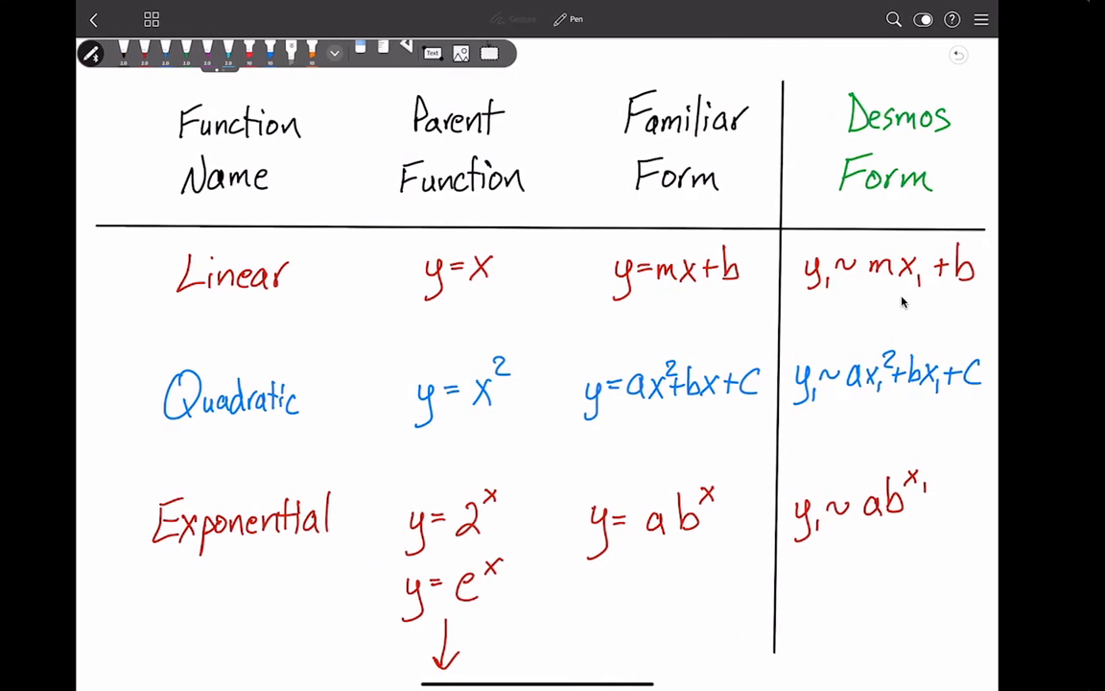
pyautogui.write('m')
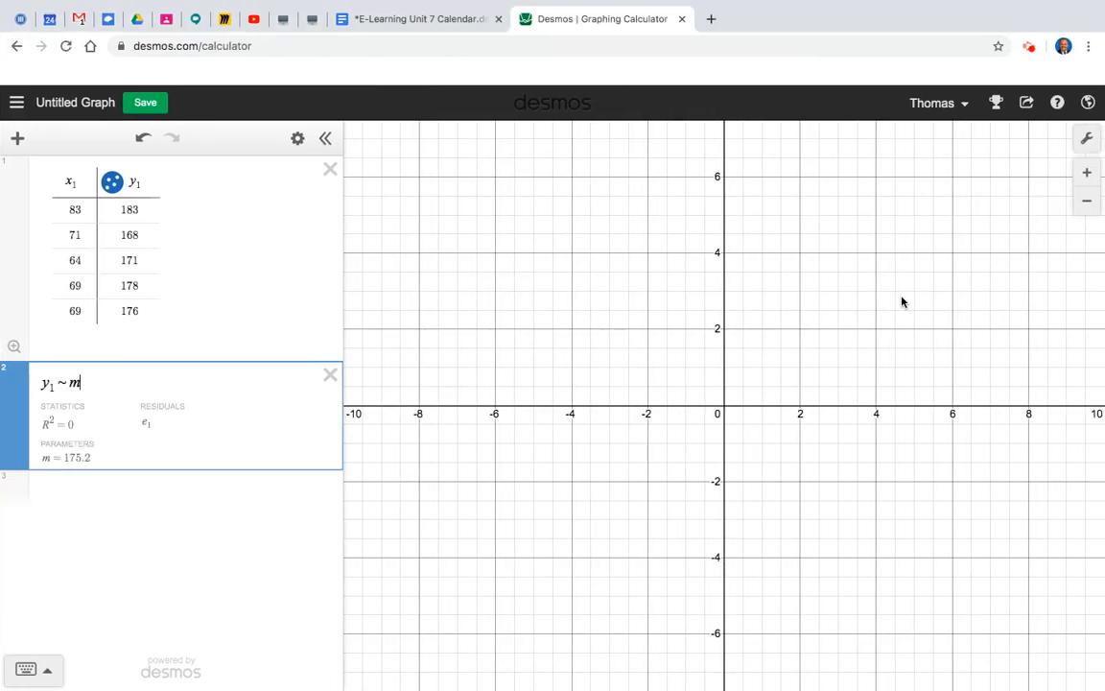
pyautogui.write('x1')
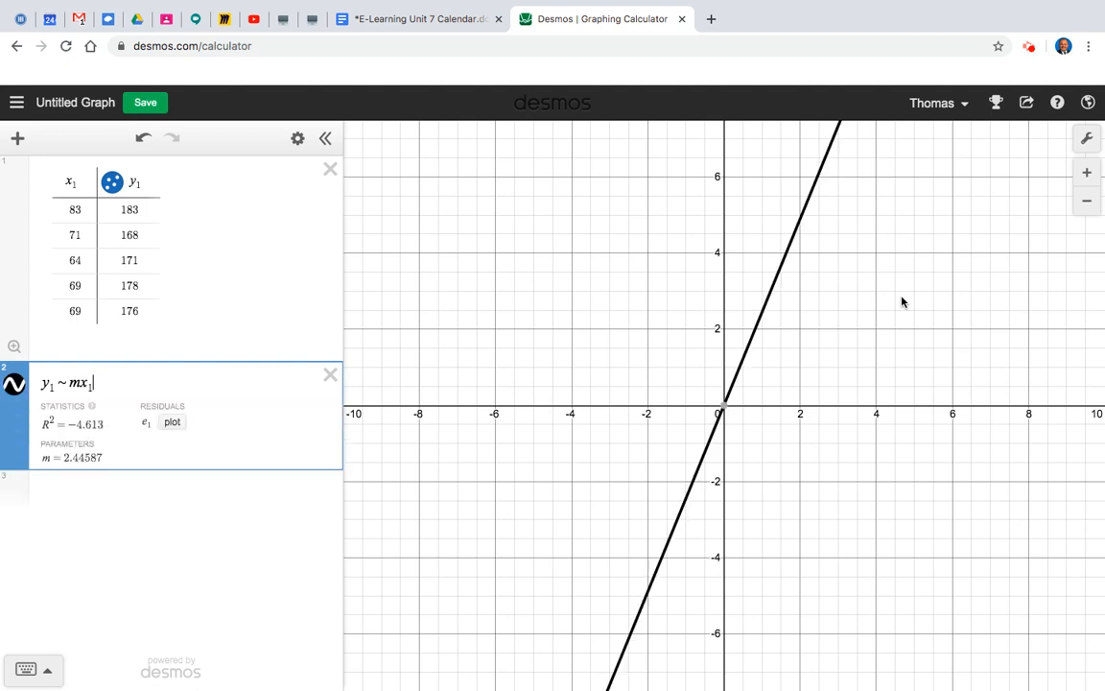
pyautogui.write('+')
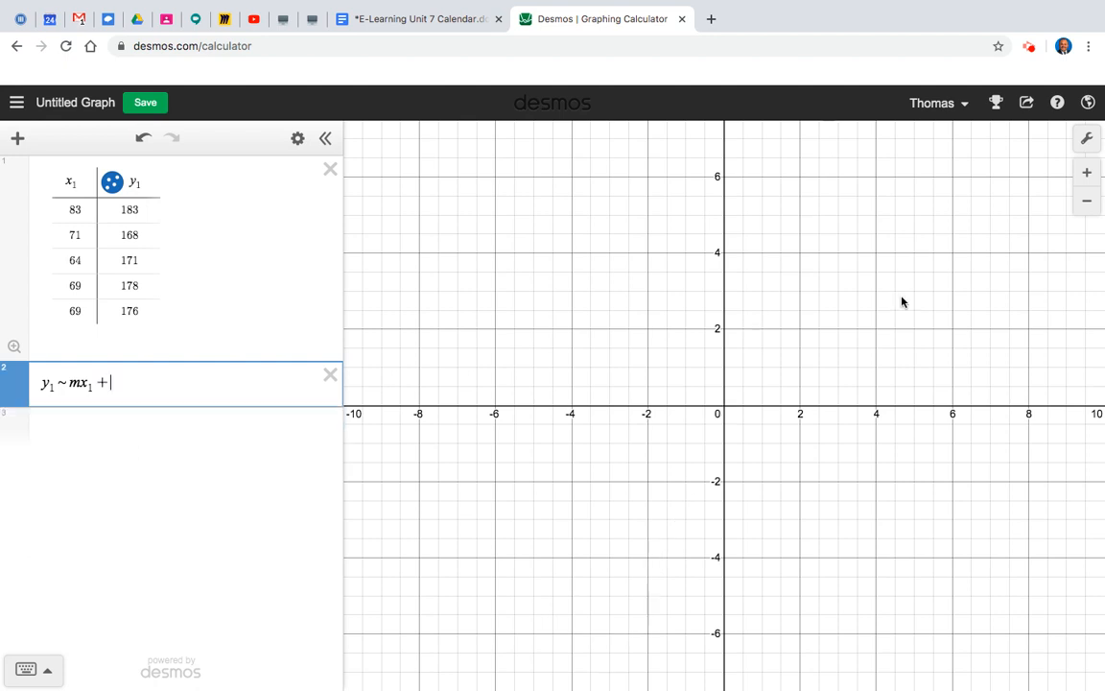
pyautogui.write('b')
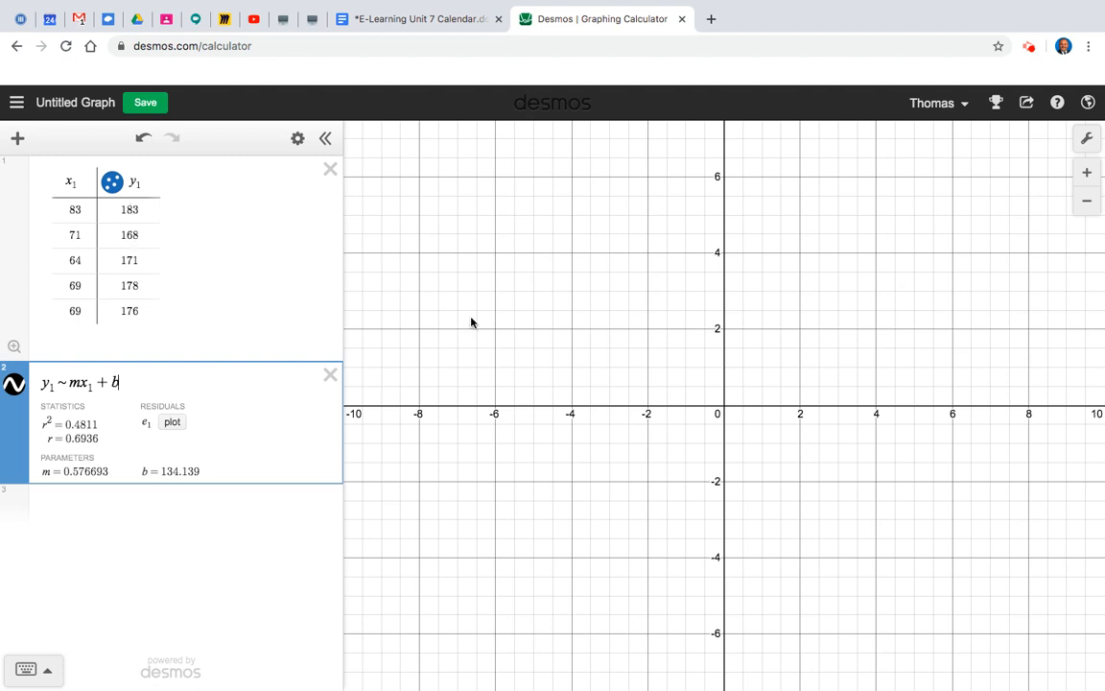
# Step: Frame the plotted data on the graph, examine how closely the regression line fits, and read the coordinates of one point near the line
pyautogui.click(1087, 199)
pyautogui.click(1087, 200)
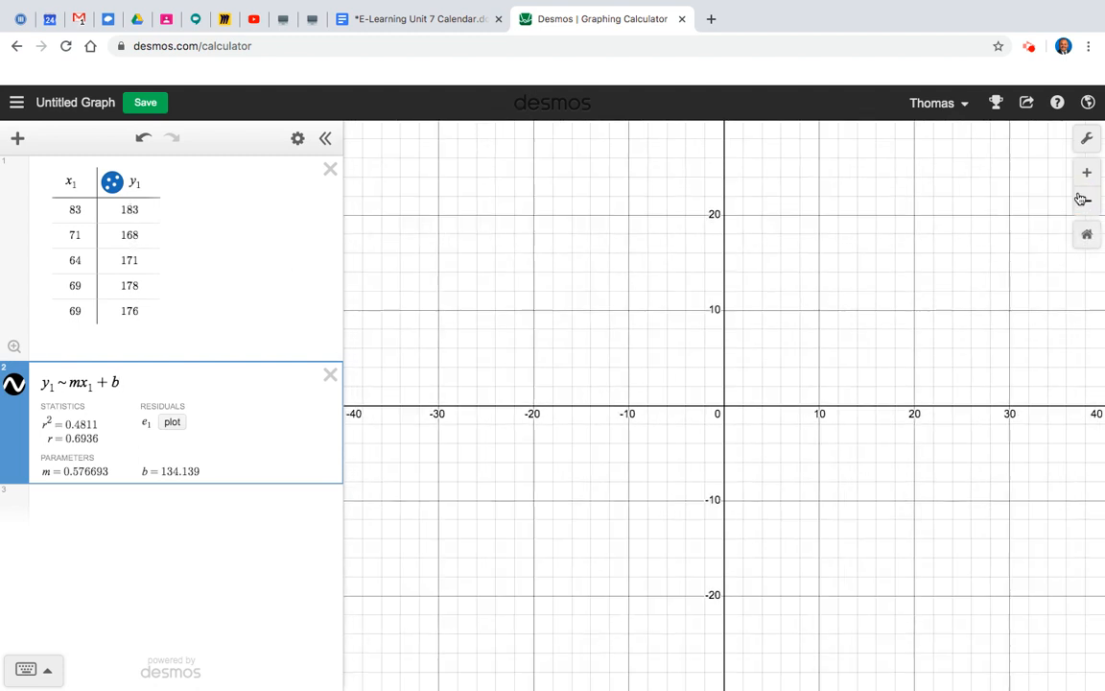
pyautogui.scroll(-3, 708, 312)
pyautogui.scroll(-5, 706, 313)
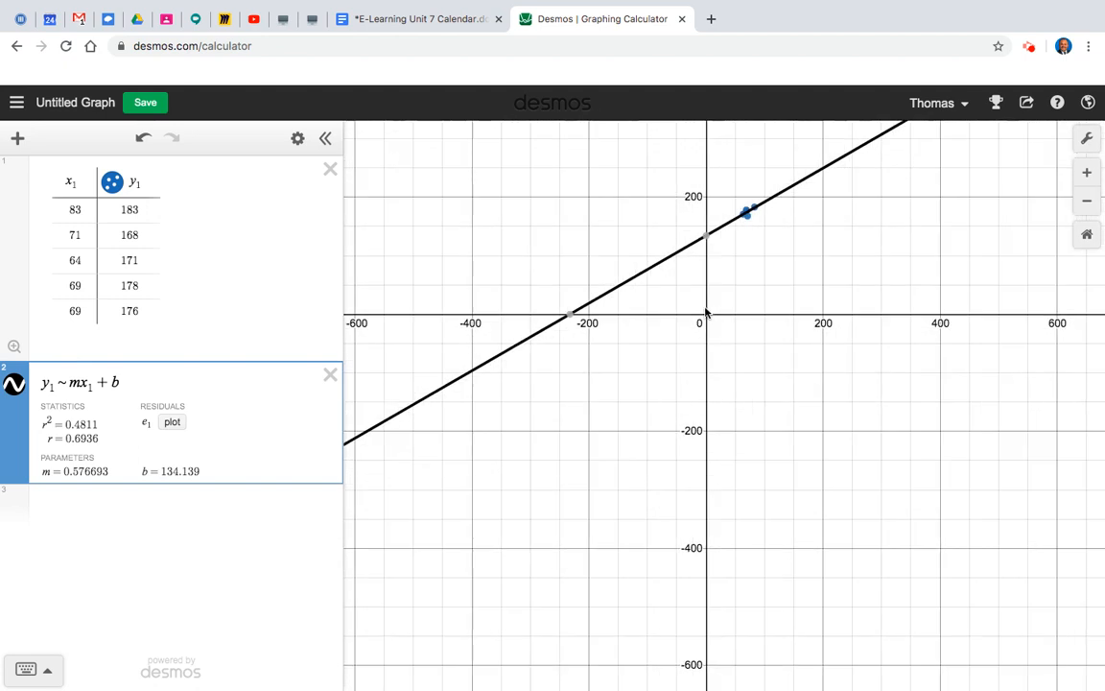
pyautogui.moveTo(712, 273); pyautogui.dragTo(623, 414)
pyautogui.scroll(10, 686, 398)
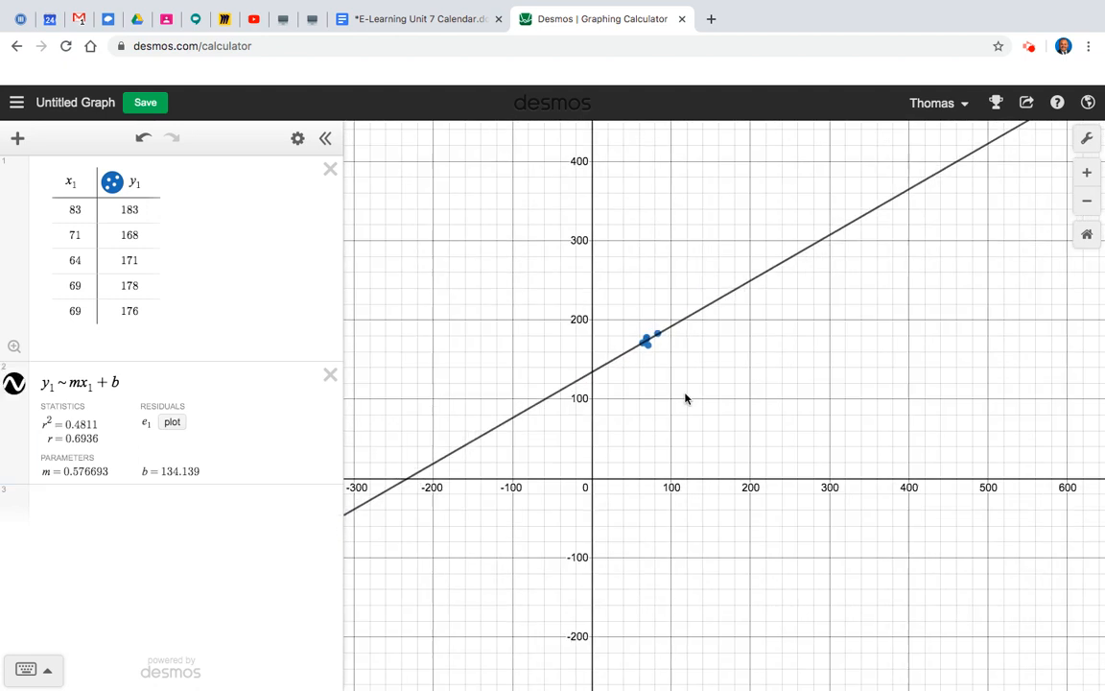
pyautogui.scroll(-2, 607, 353)
pyautogui.scroll(6, 608, 351)
pyautogui.moveTo(683, 389); pyautogui.dragTo(717, 466)
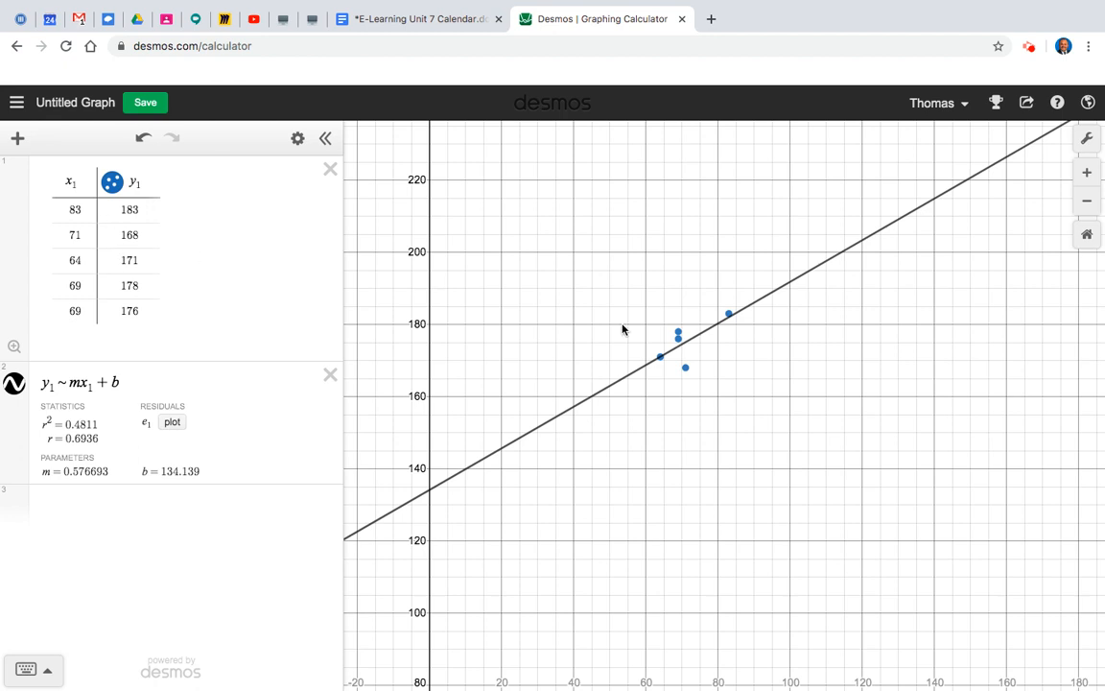
pyautogui.click(679, 338)
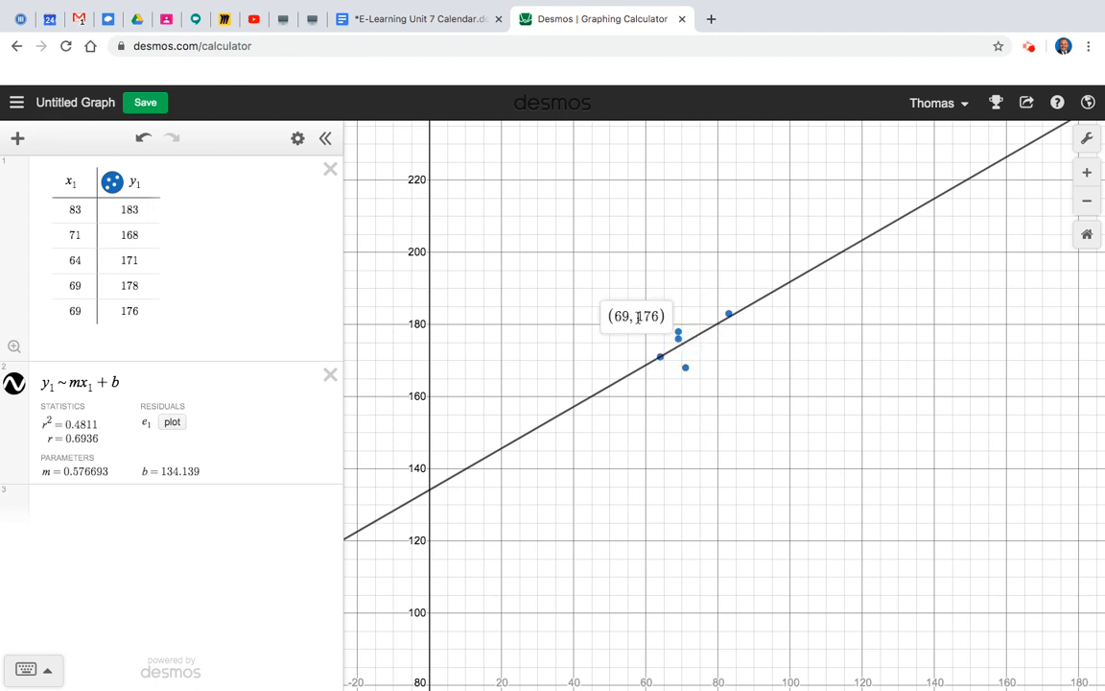
pyautogui.click(699, 240)
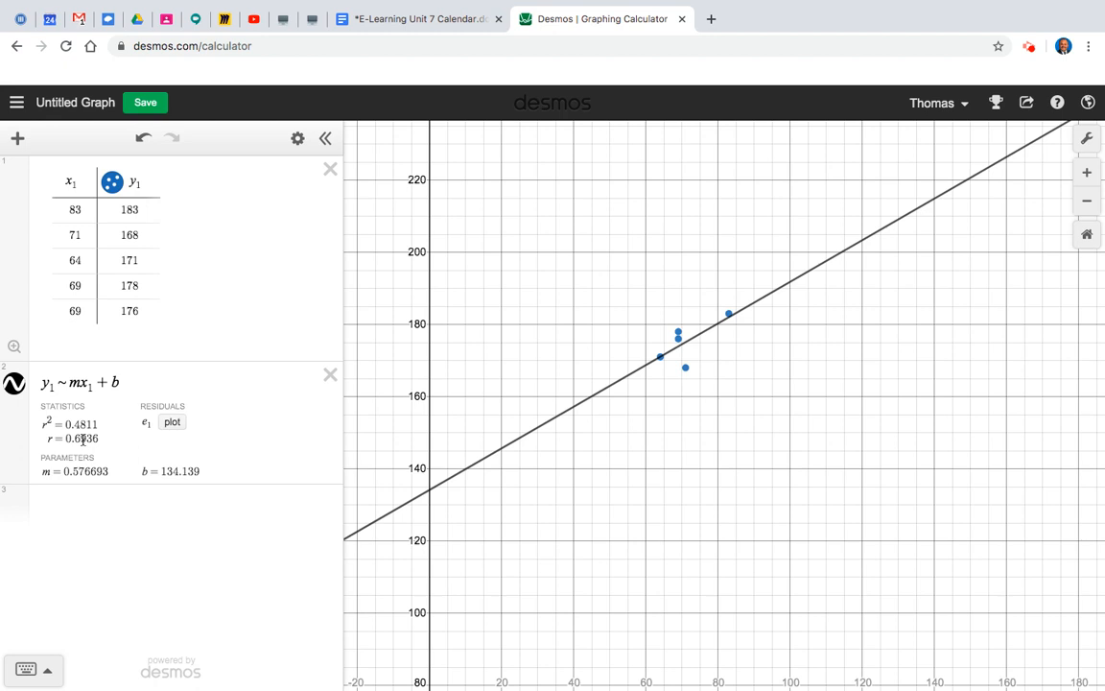
# Step: Check the quadratic form in the notes and enter the regression y₁ ~ ax₁² + bx₁ + c in the empty expression below the linear one
pyautogui.click(48, 504)
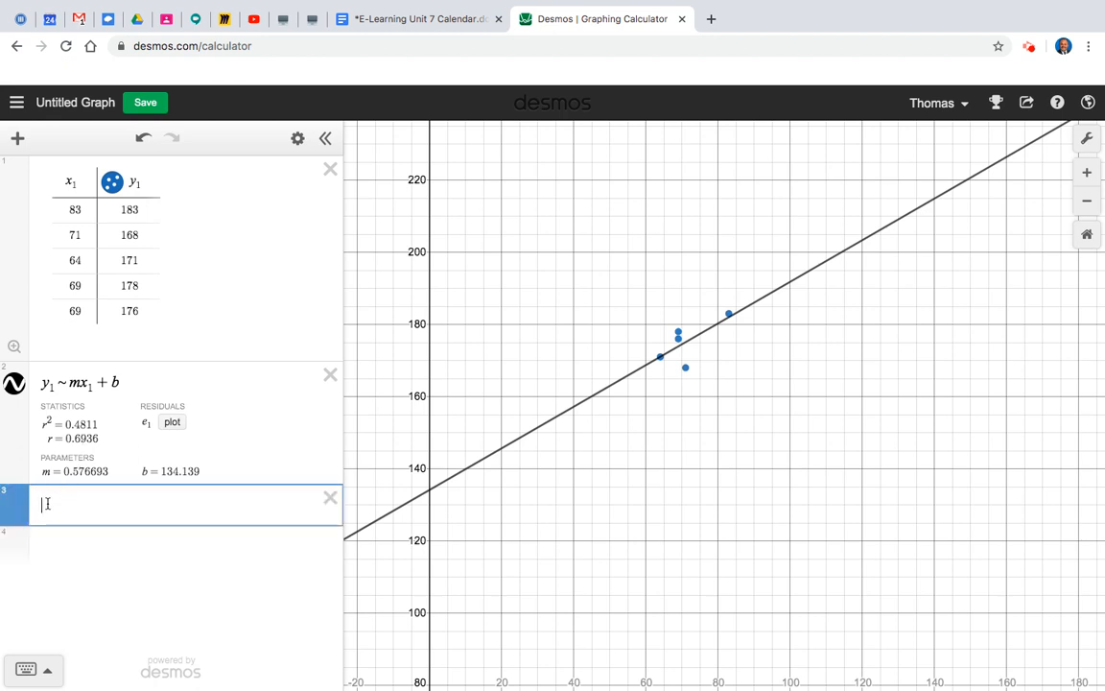
pyautogui.hotkey('ctrl', 'Left')
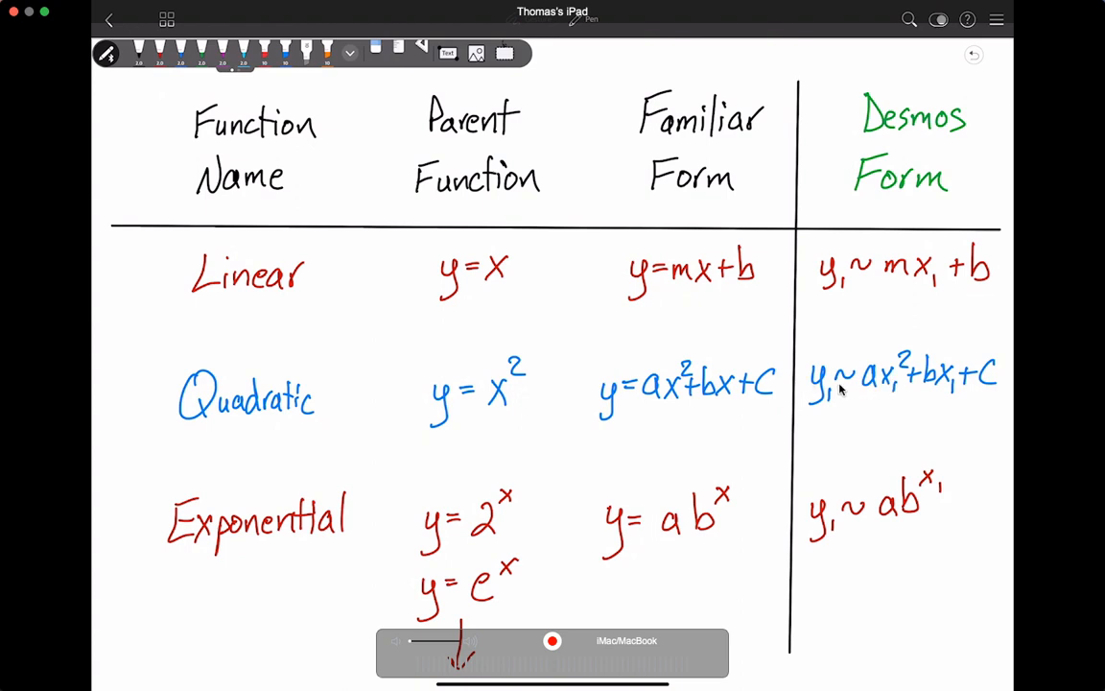
pyautogui.hotkey('ctrl', 'Right')
pyautogui.write('y1 ')
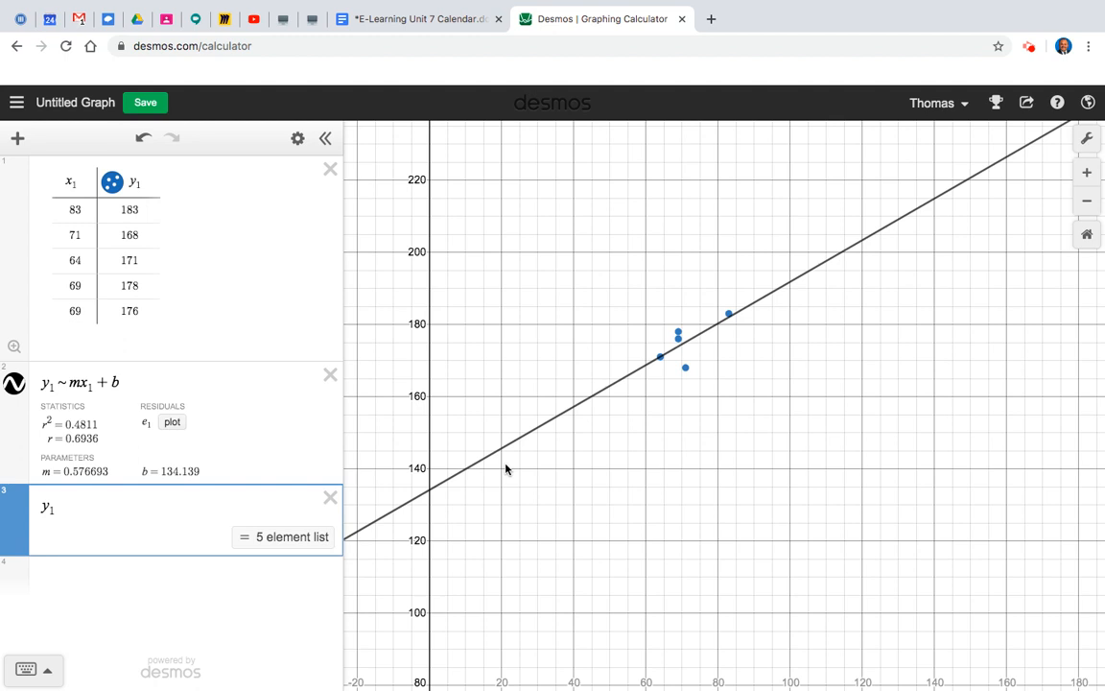
pyautogui.write('~')
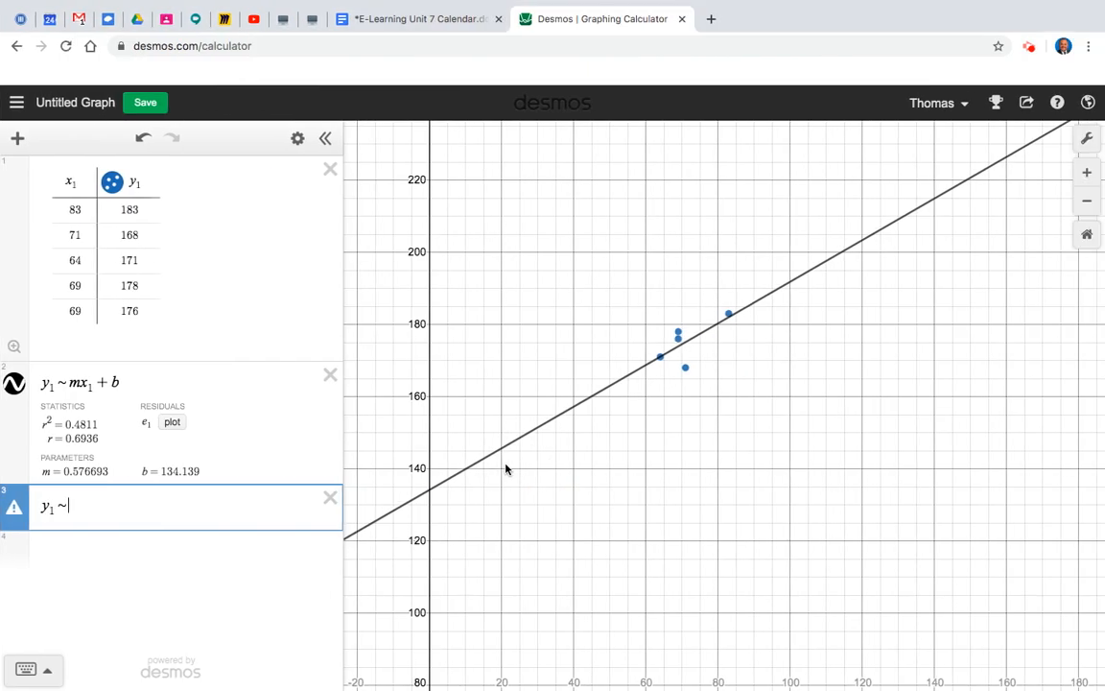
pyautogui.write('ax1')
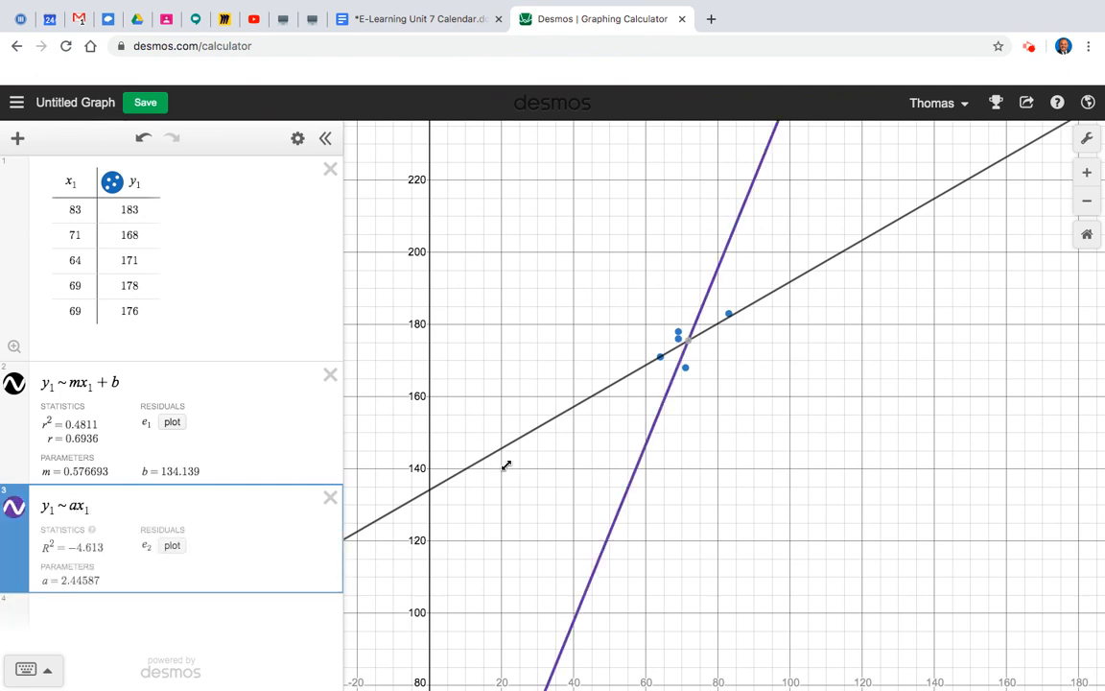
pyautogui.write('^2')
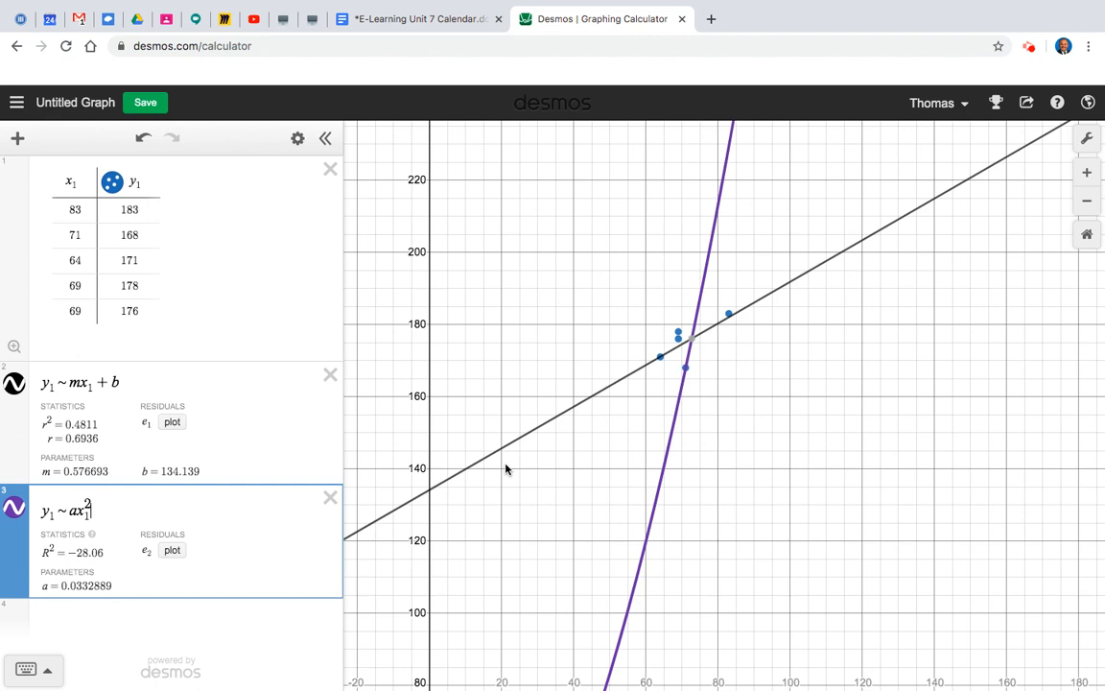
pyautogui.write('+bx')
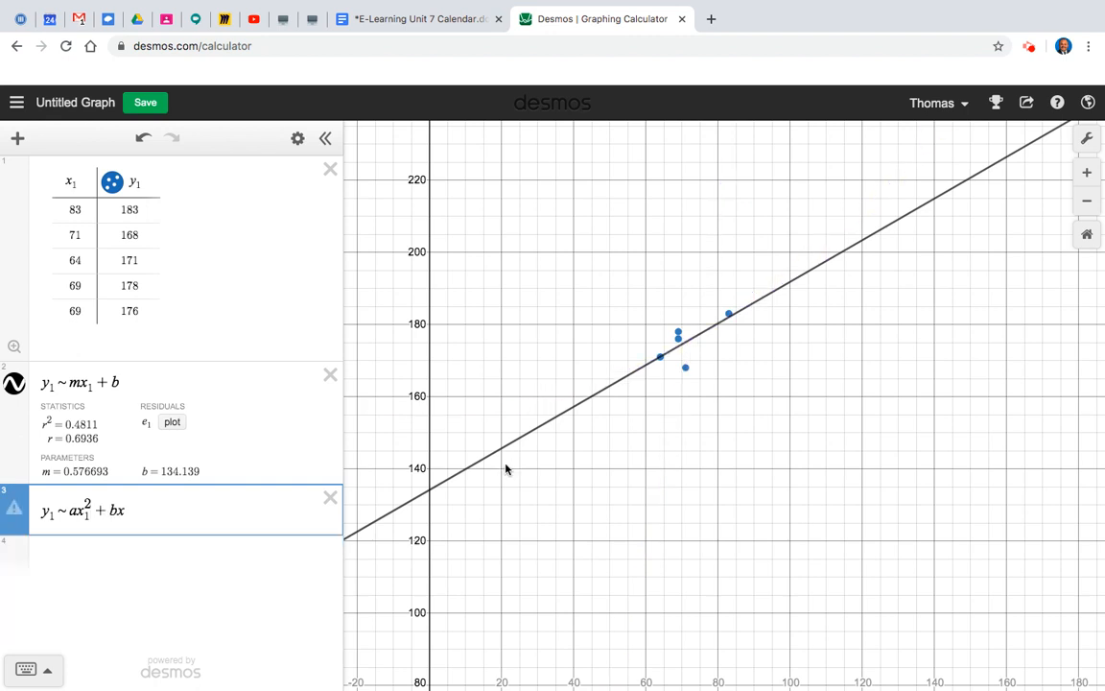
pyautogui.write('1+c')
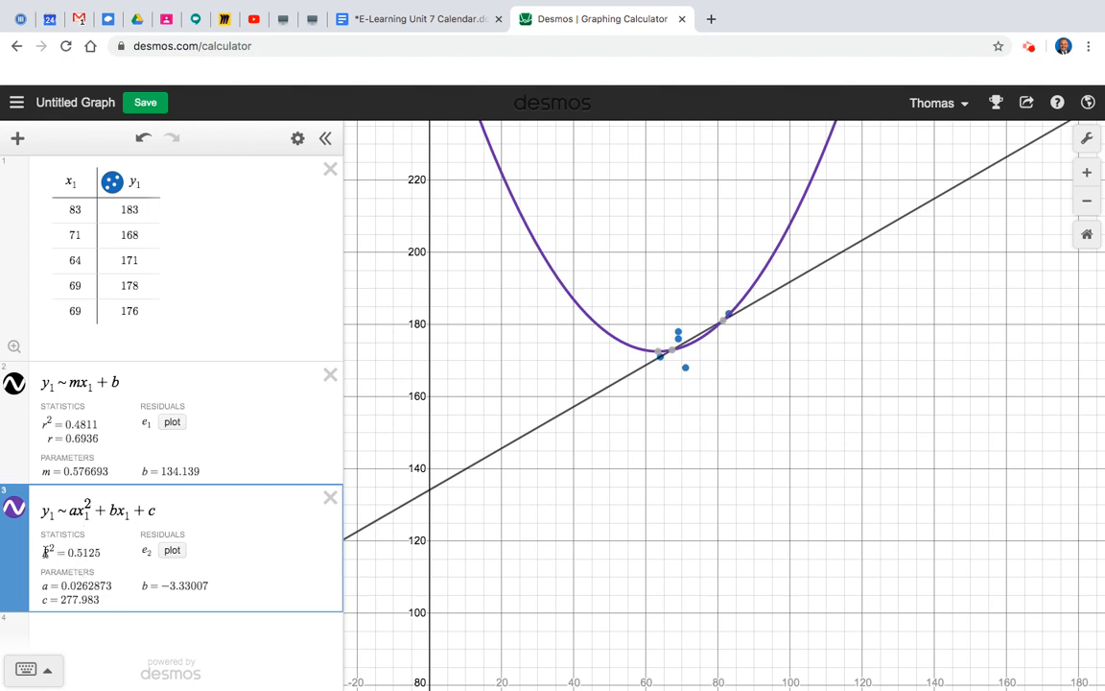
# Step: Enter the exponential regression y₁ ~ ab^x₁ in the empty expression below the quadratic one
pyautogui.click(74, 646)
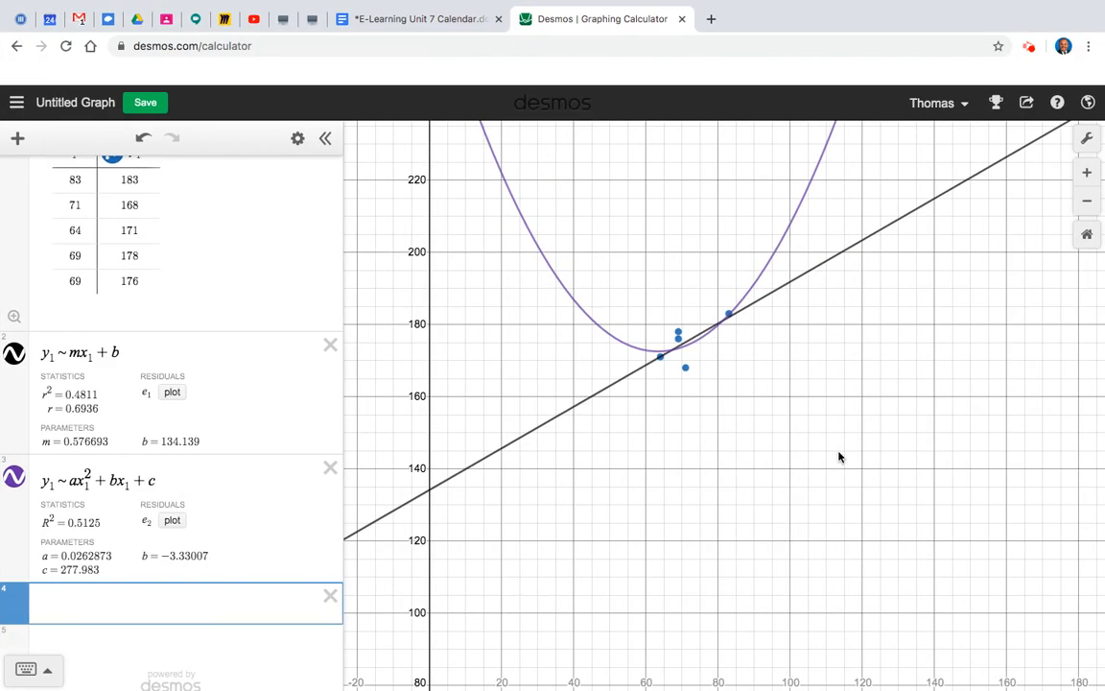
pyautogui.write('y_1')
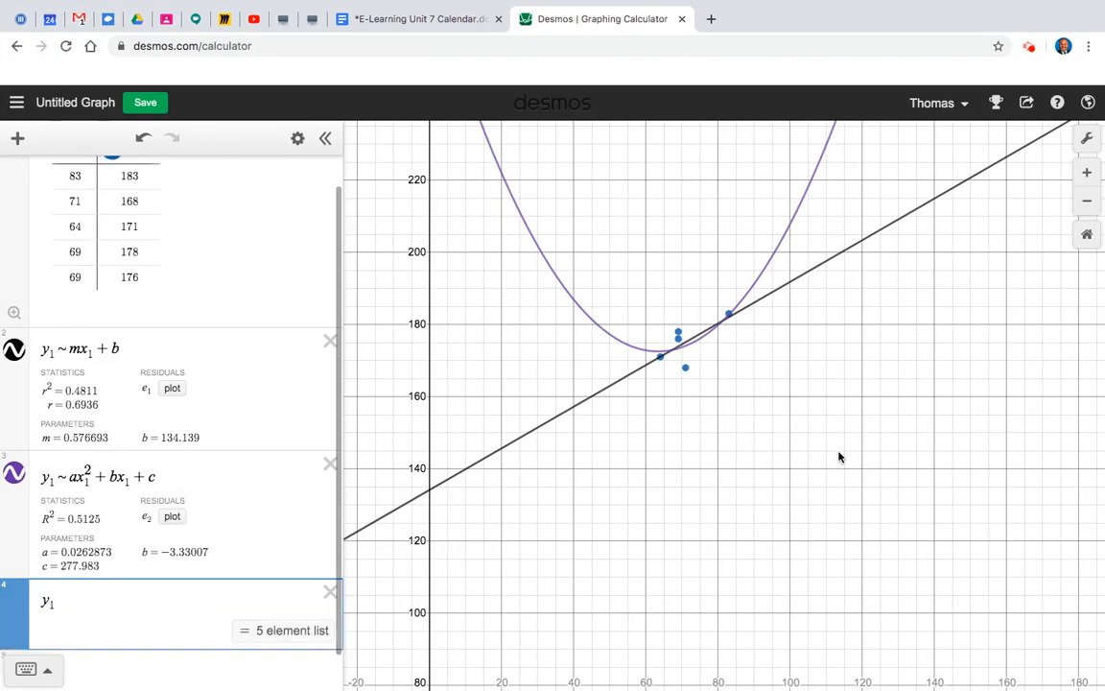
pyautogui.write(' ~ ab')
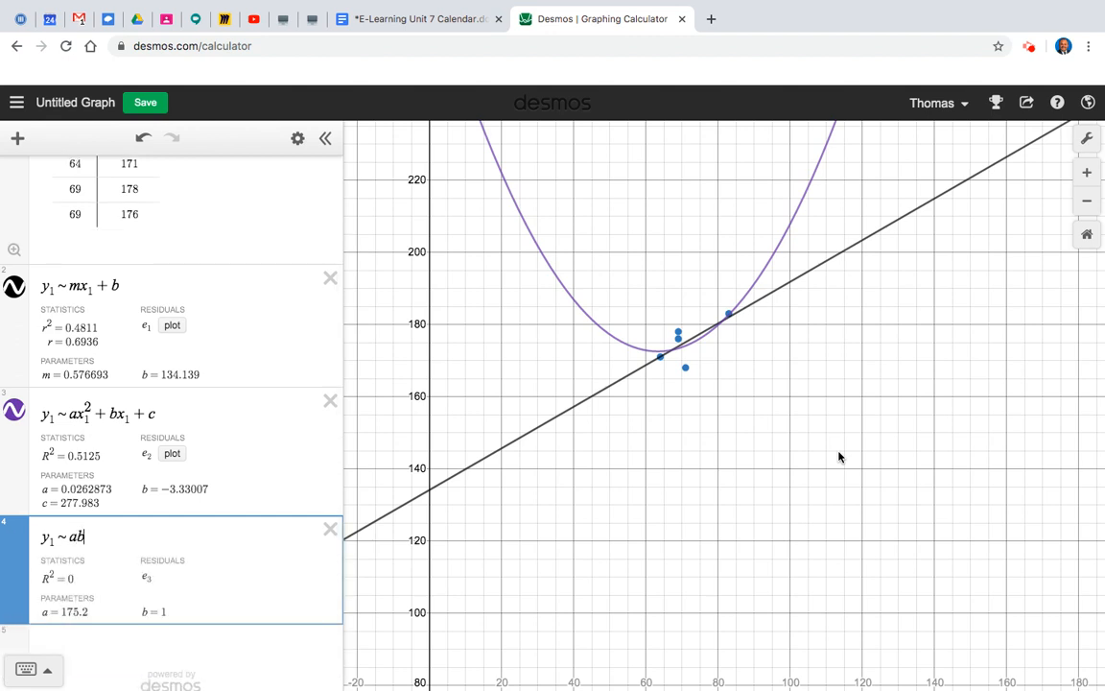
pyautogui.write('^{')
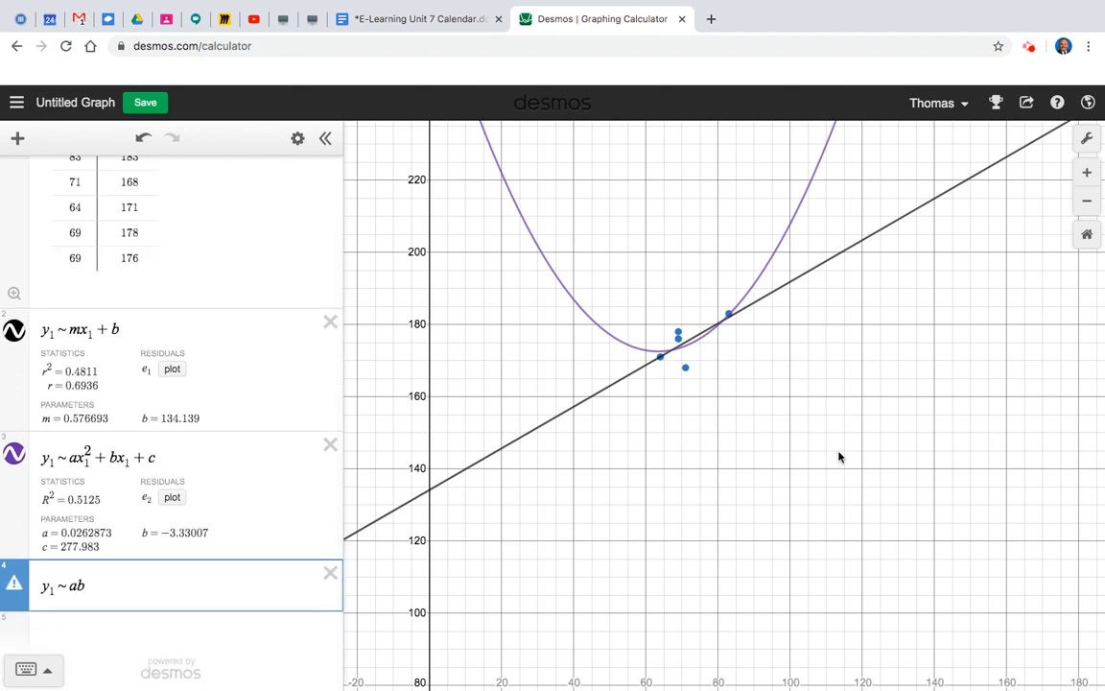
pyautogui.write('x_1')
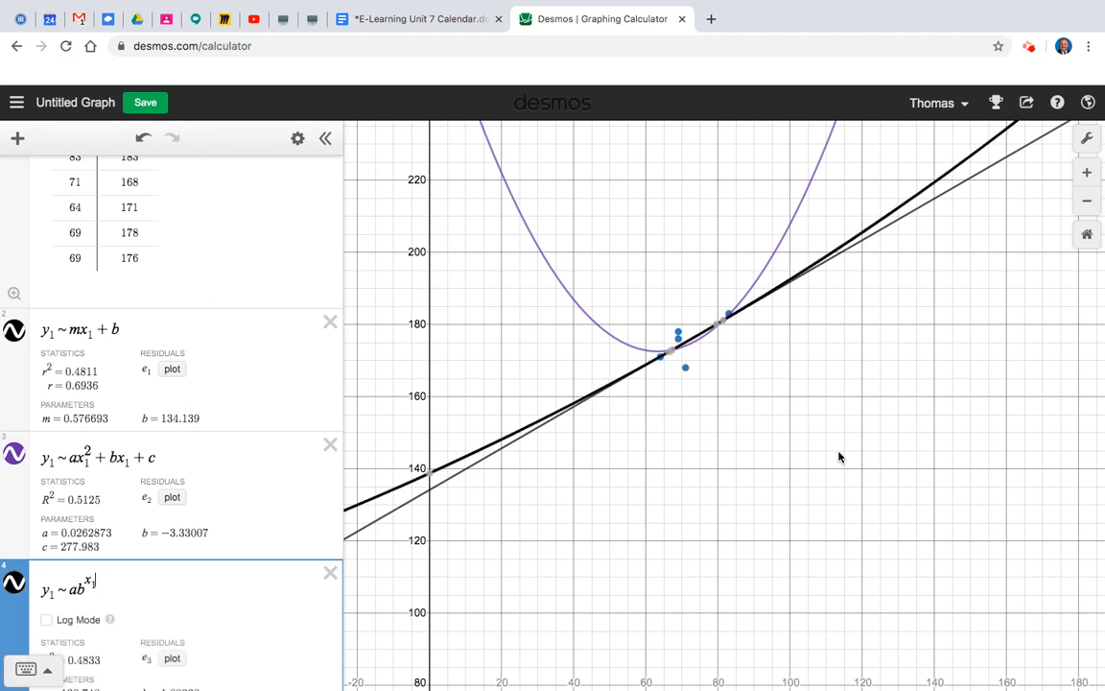
# Step: Examine how the linear, quadratic and exponential curves compare over a much wider range of the graph
pyautogui.scroll(1, 154, 255)
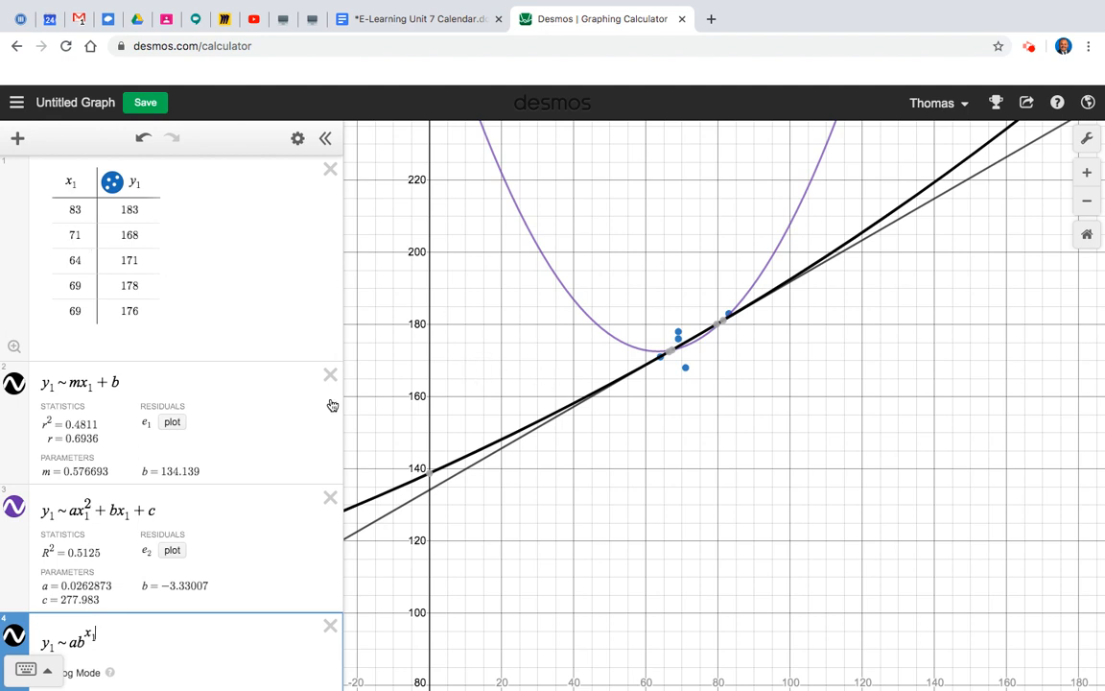
pyautogui.scroll(-5, 573, 359)
pyautogui.scroll(-8, 574, 359)
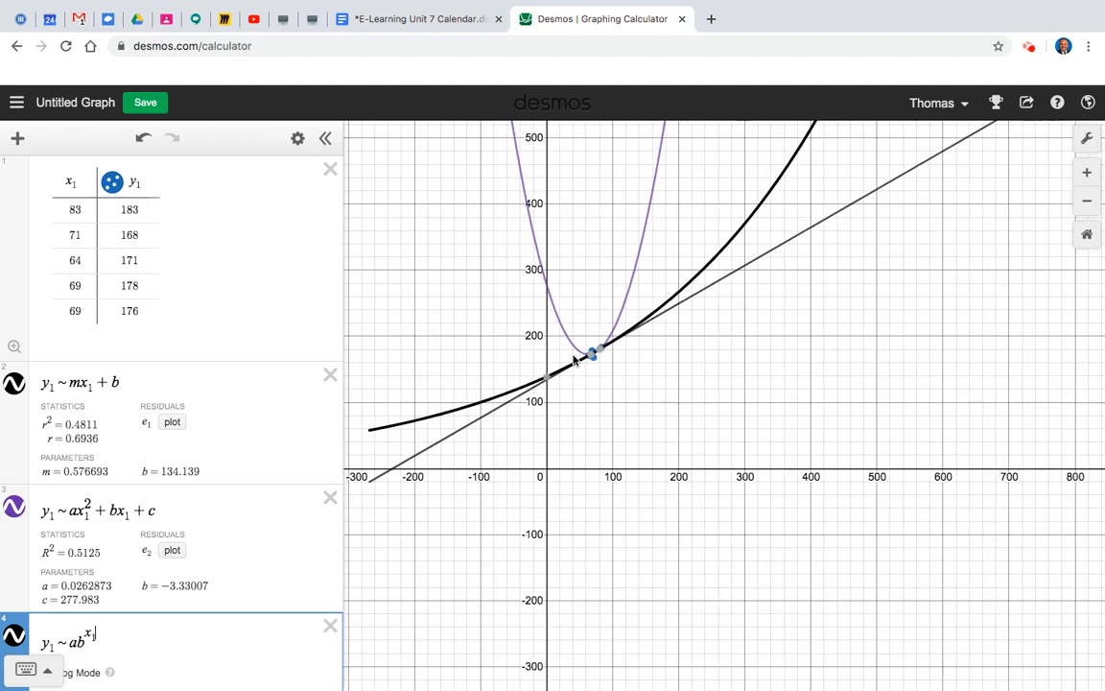
pyautogui.scroll(-6, 573, 359)
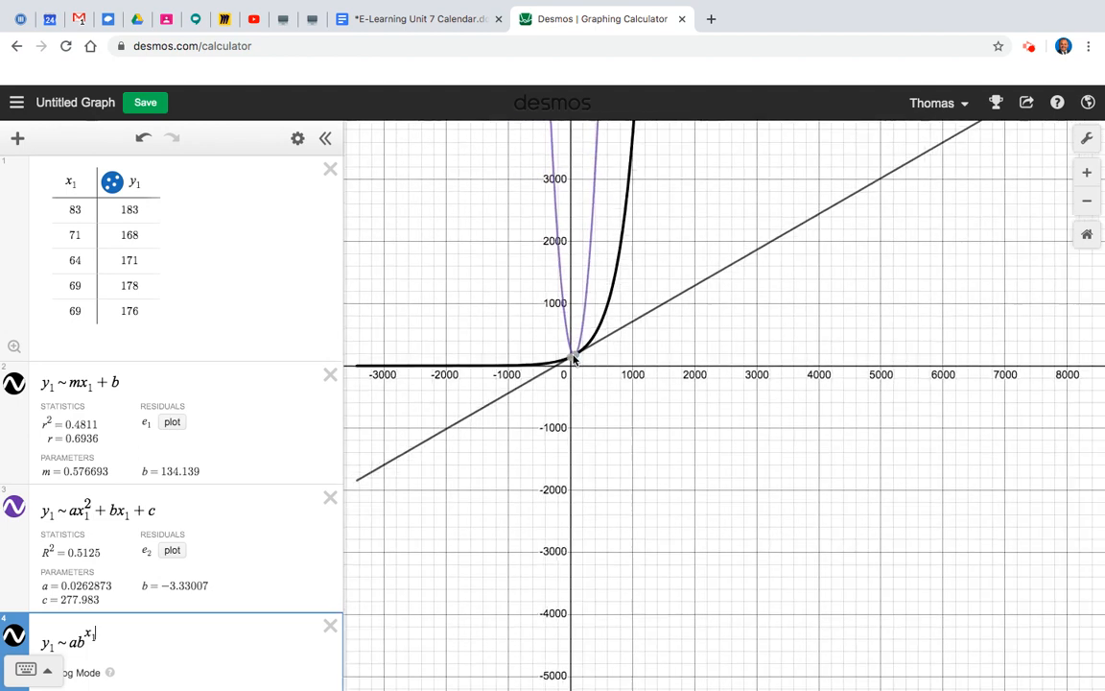
pyautogui.scroll(-2, 574, 359)
pyautogui.scroll(8, 574, 359)
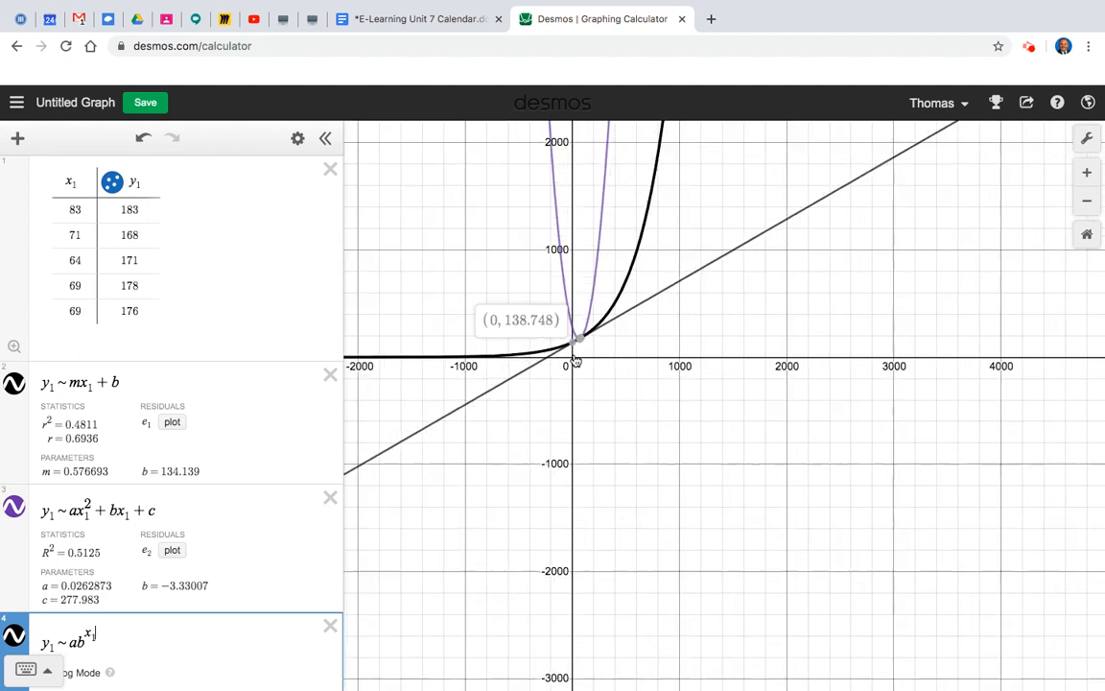
pyautogui.scroll(4, 573, 359)
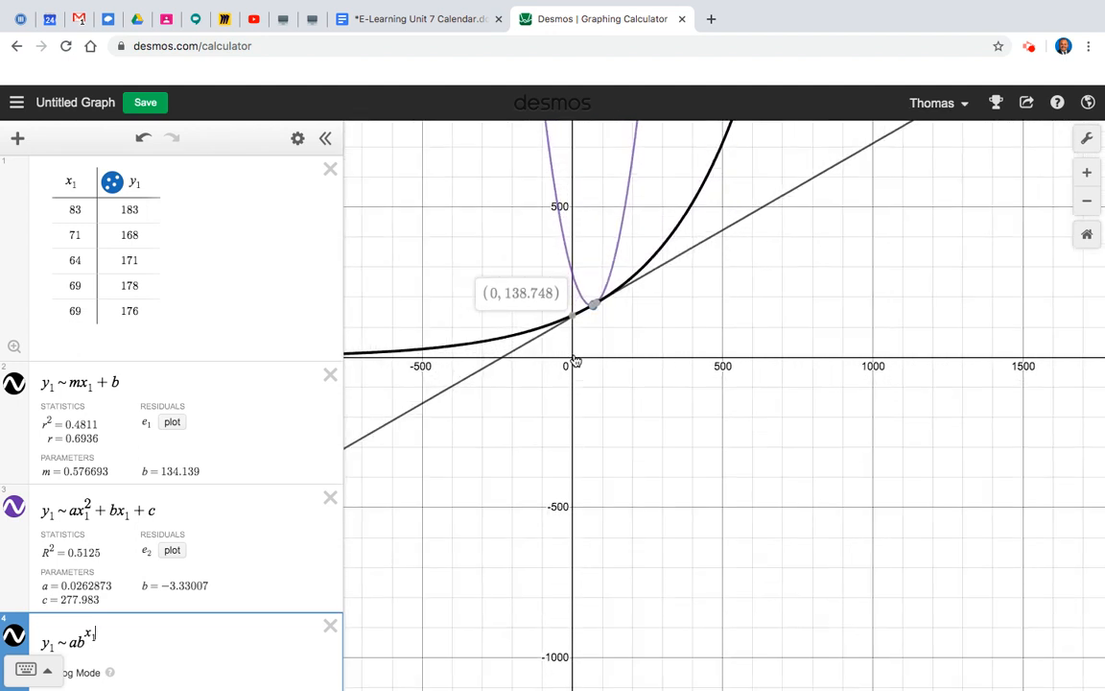
pyautogui.click(13, 635)
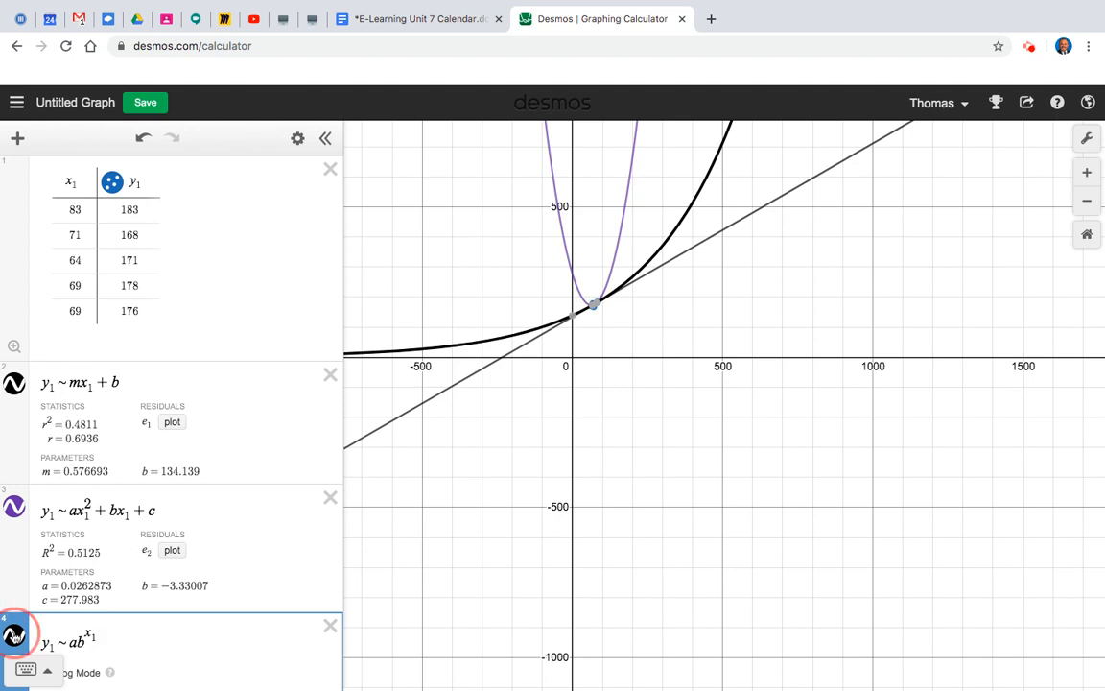
pyautogui.click(13, 637)
# Step: Switch Log Mode on, off and on again for the exponential regression to compare its statistics and parameters
pyautogui.scroll(-2, 197, 402)
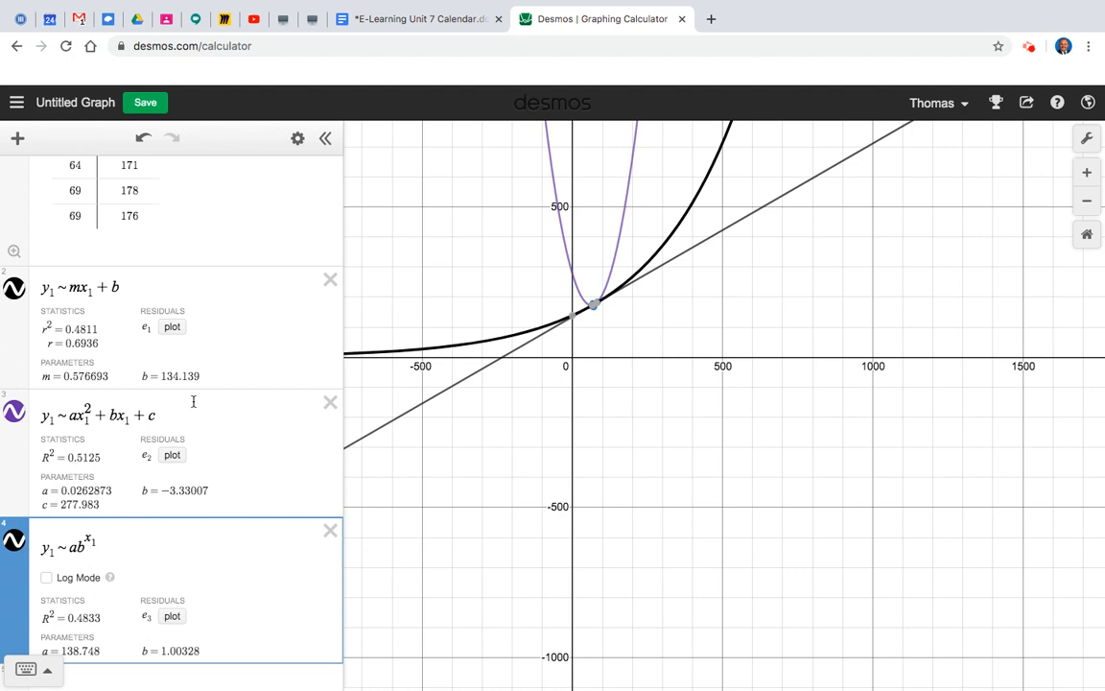
pyautogui.click(47, 579)
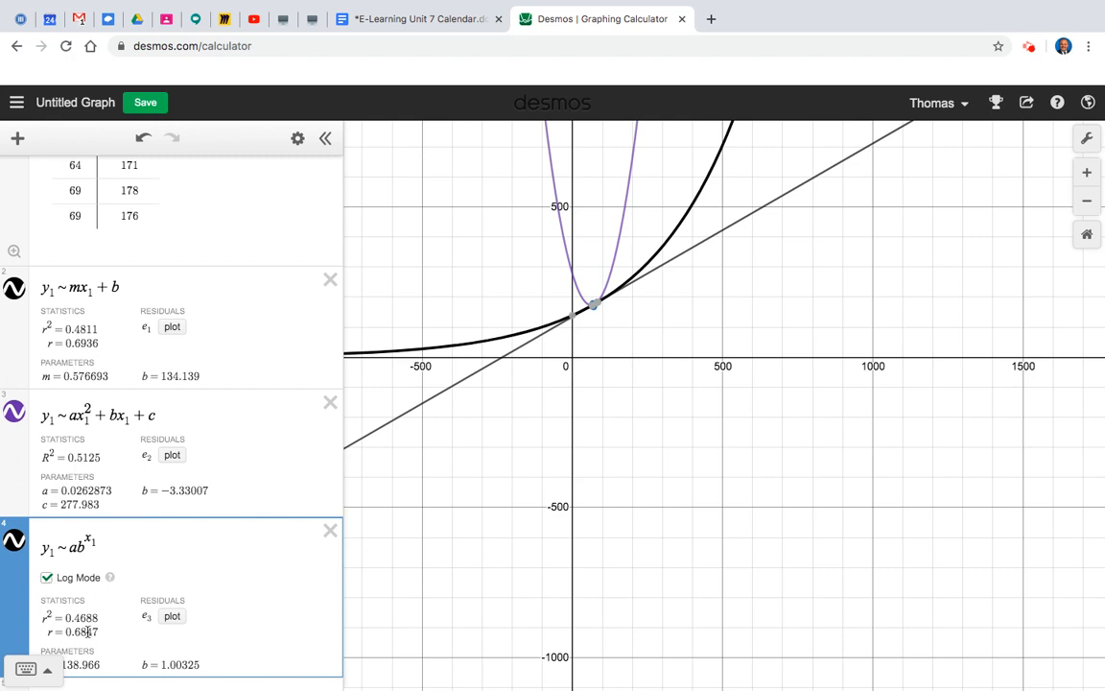
pyautogui.scroll(-1, 93, 607)
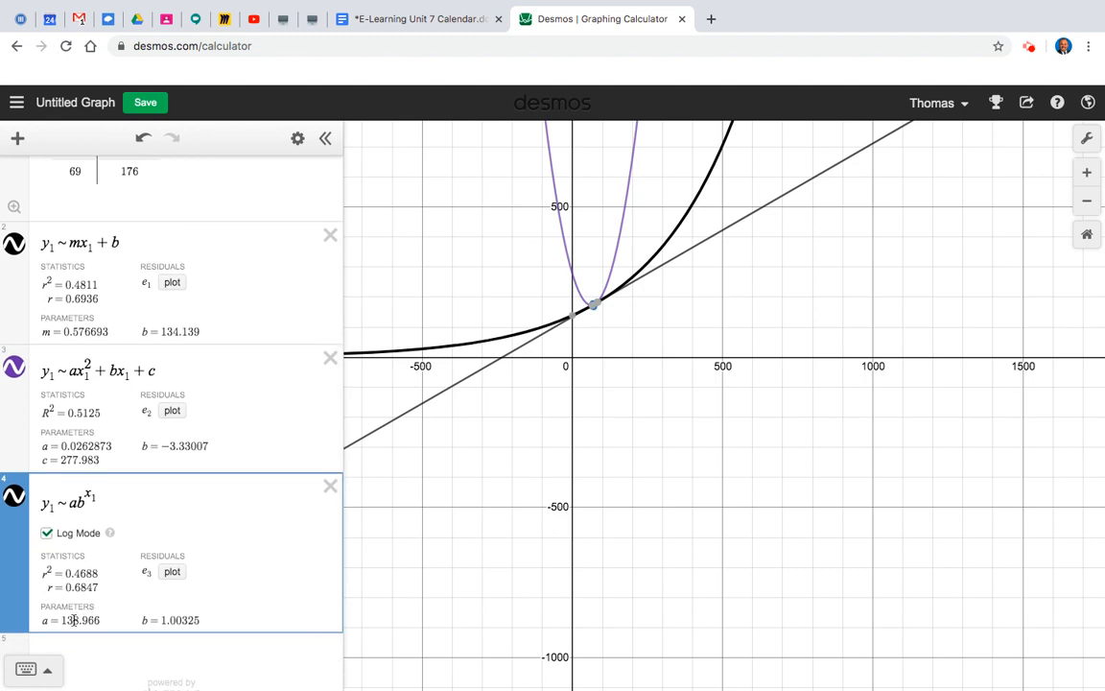
pyautogui.click(48, 535)
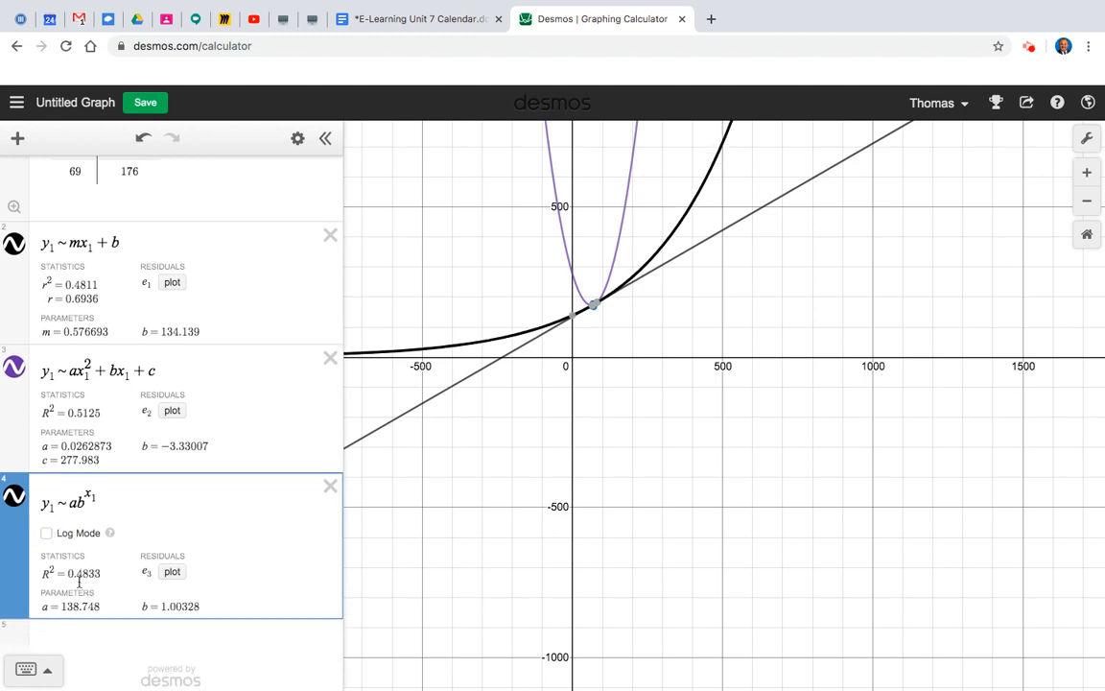
pyautogui.click(48, 535)
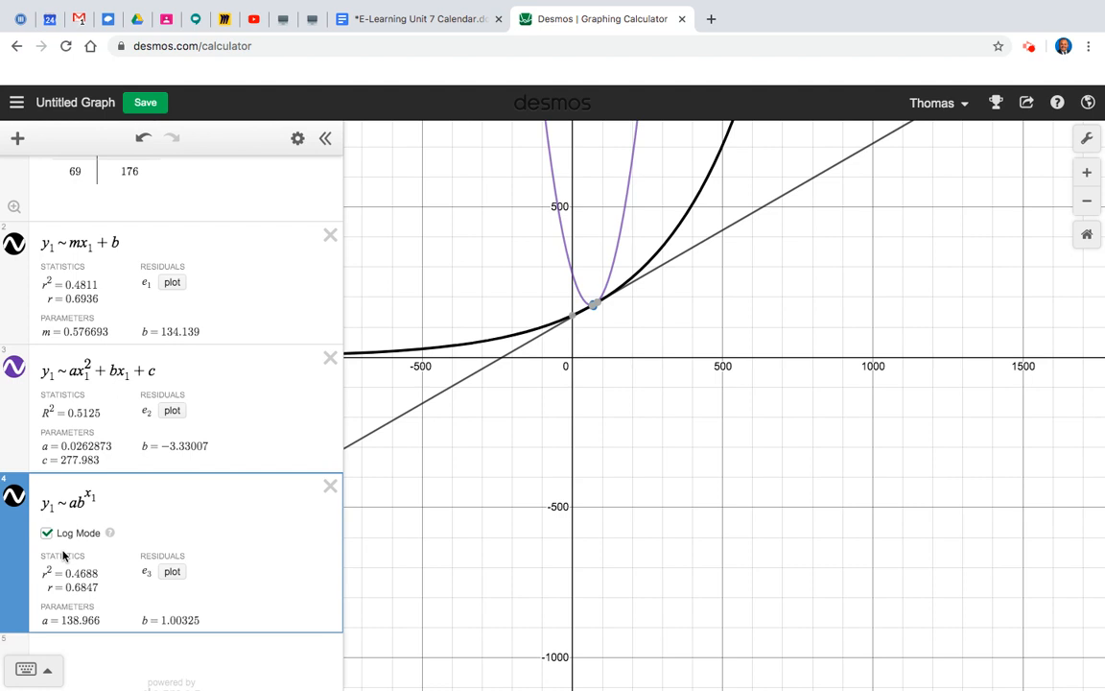
# Step: Switch to the TI-Nspire calculator, enter the linear correlation .6936 and evaluate the square root of .5125
pyautogui.hotkey('ctrl', 'Left')
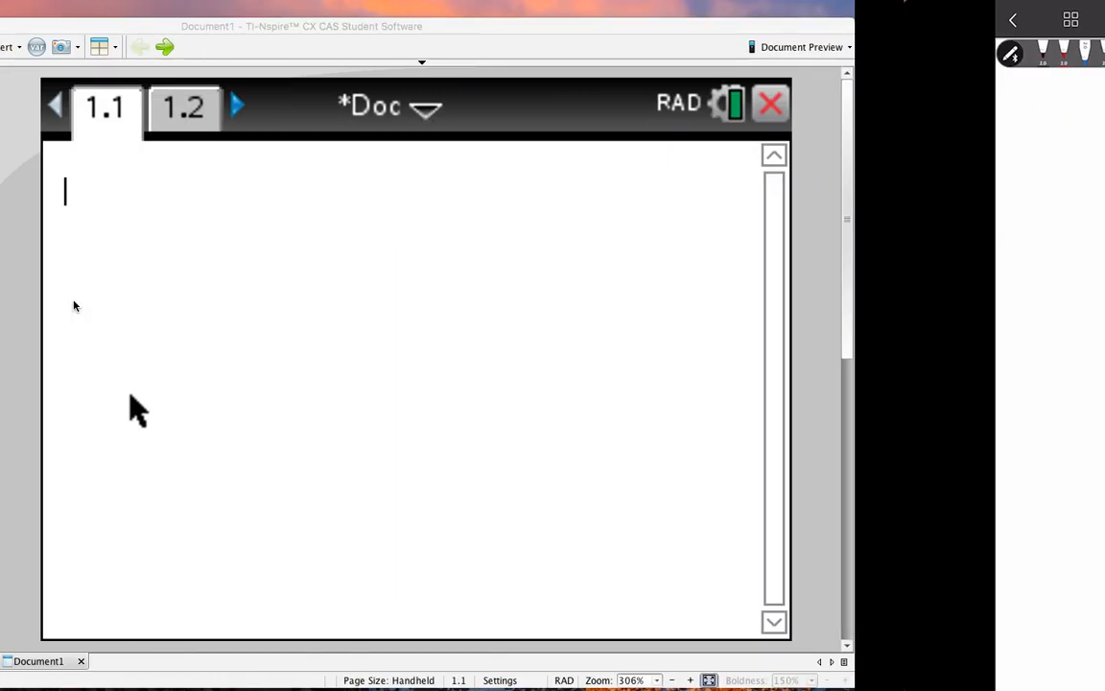
pyautogui.write('.6936')
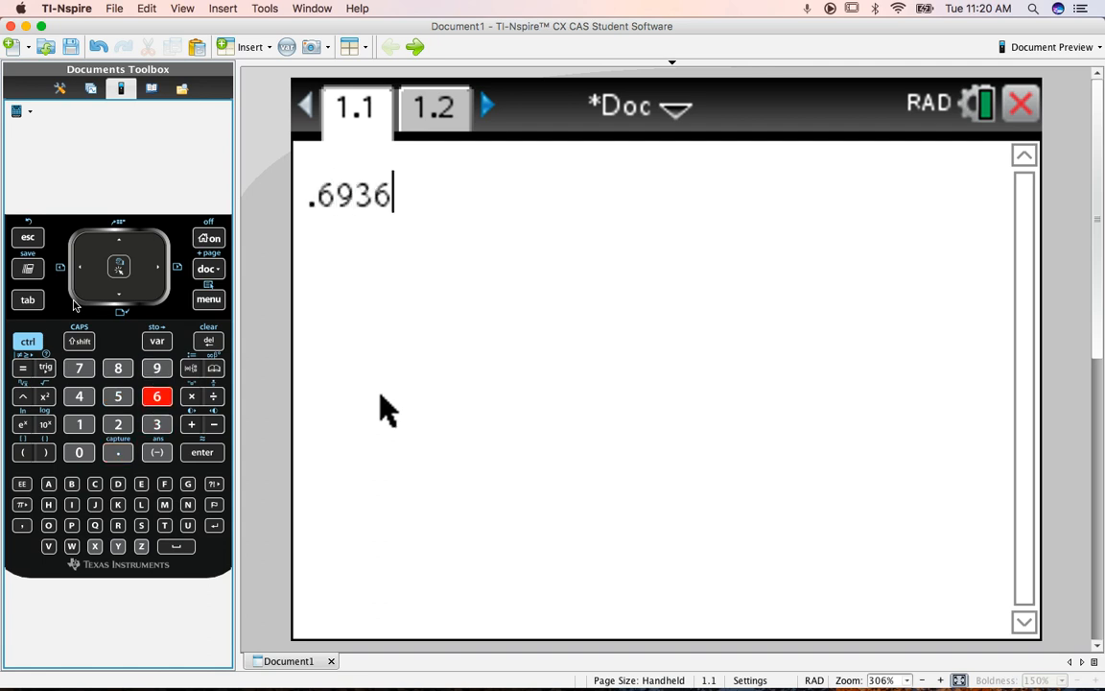
pyautogui.press('Return')
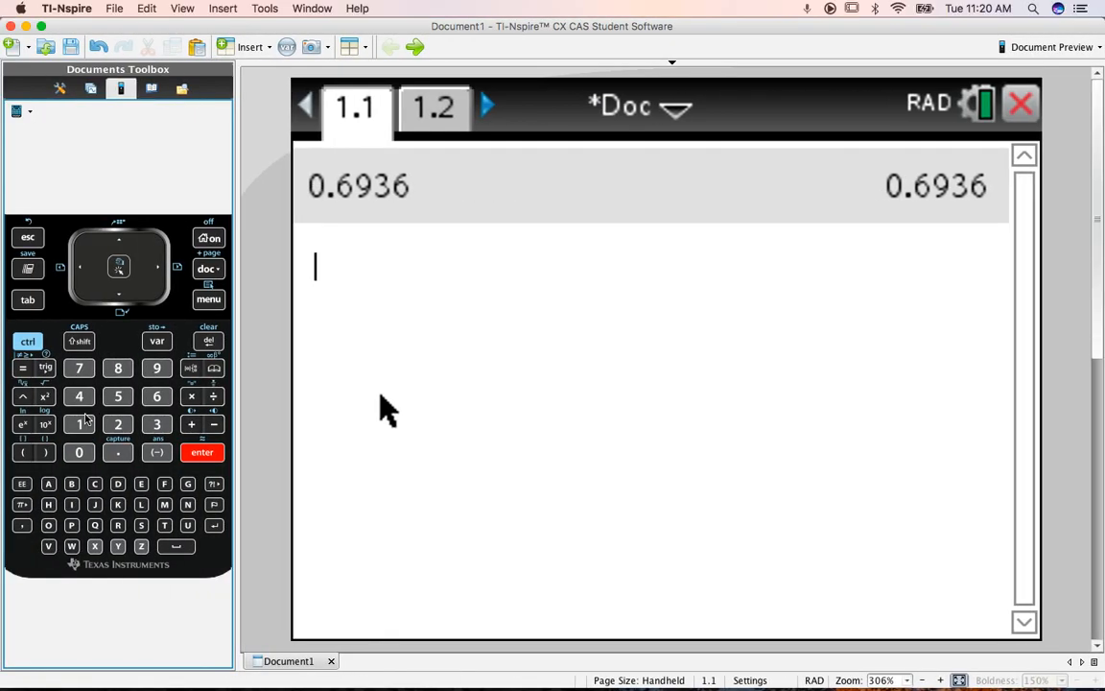
pyautogui.click(191, 368)
pyautogui.press('Return')
pyautogui.write('.5125')
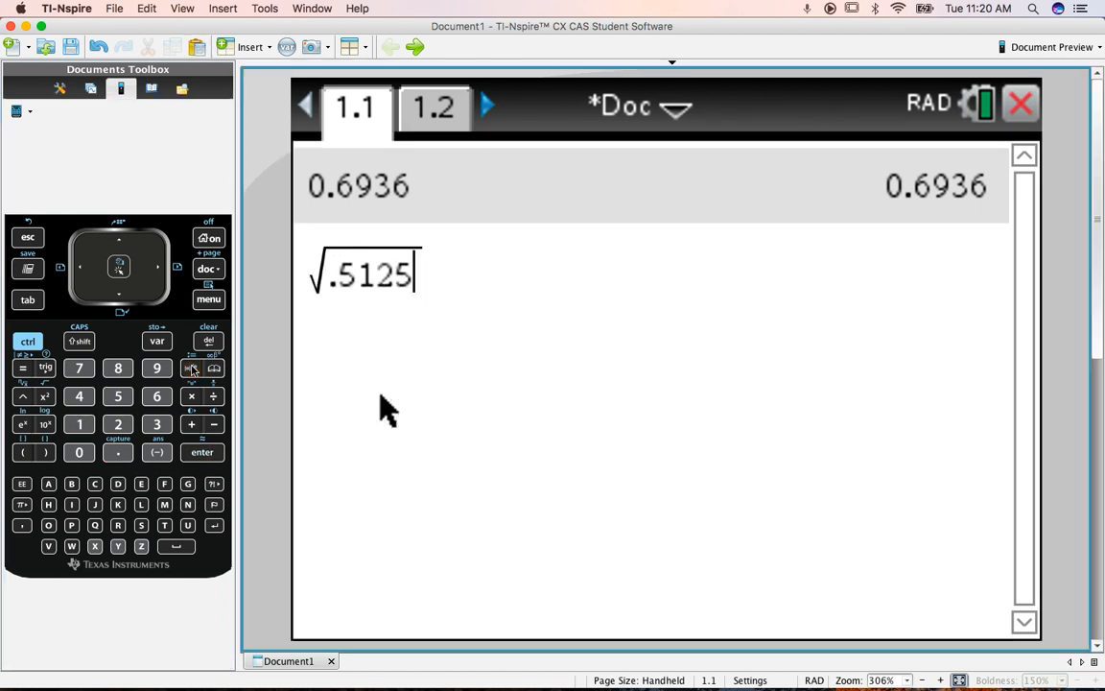
pyautogui.press('Return')
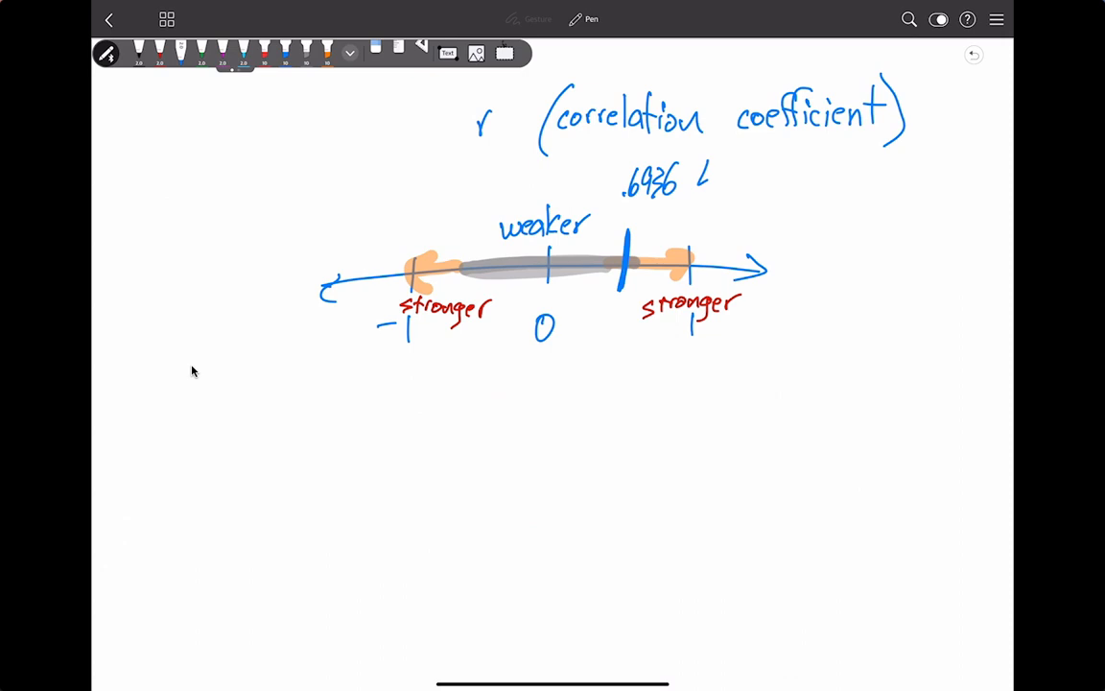
# Step: Transfer the calculator's square root to the correlation number line in the notes, labelled .7159 (Quadratic)
pyautogui.hotkey('ctrl', 'Left')
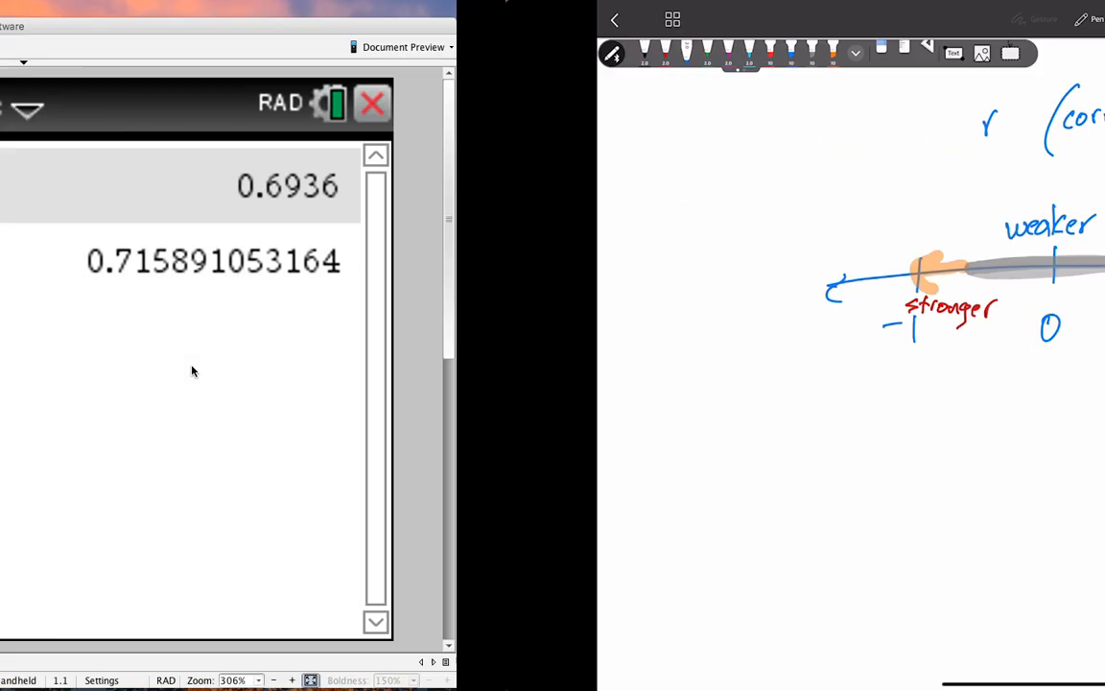
pyautogui.hotkey('ctrl', 'Right')
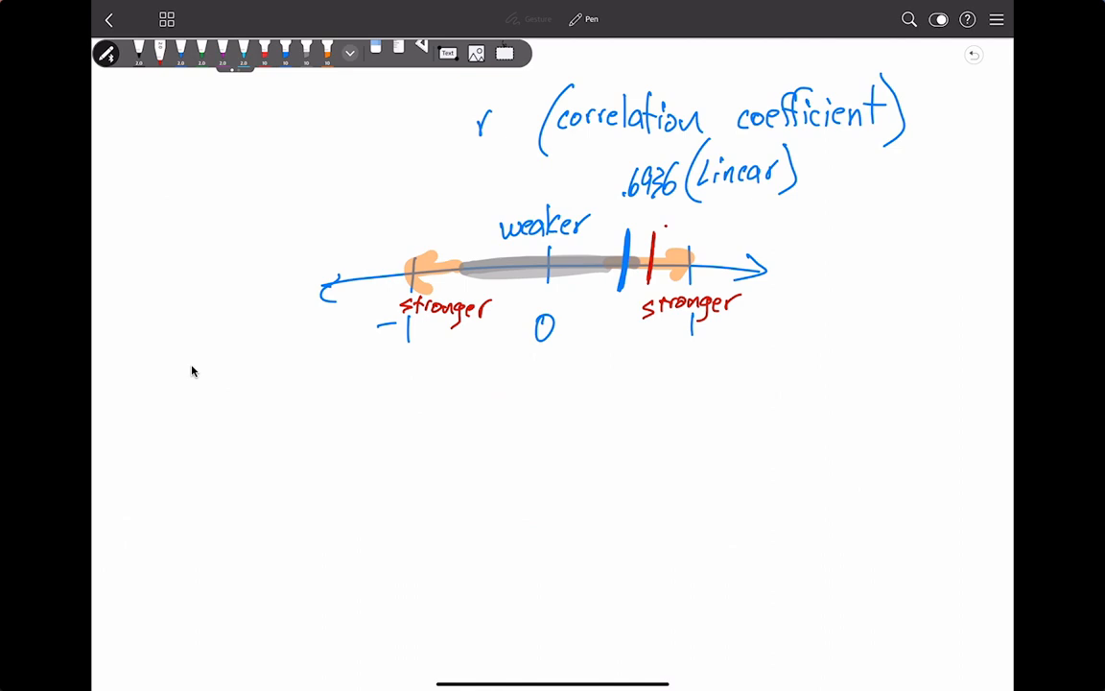
pyautogui.hotkey('ctrl', 'Left')
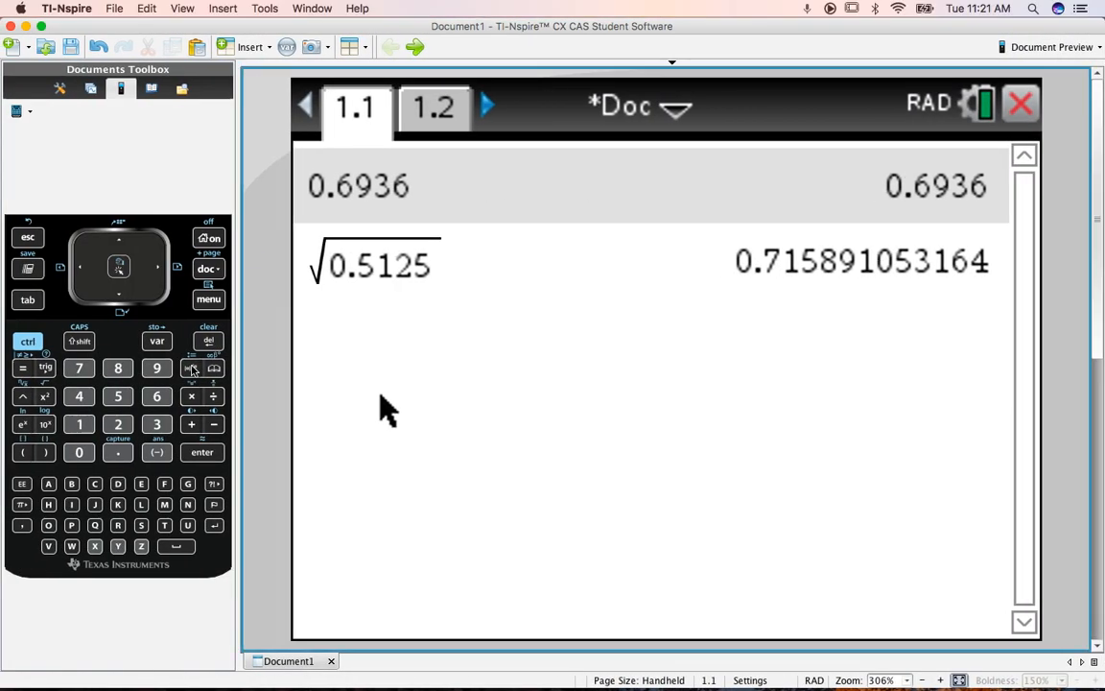
pyautogui.hotkey('ctrl', 'Right')
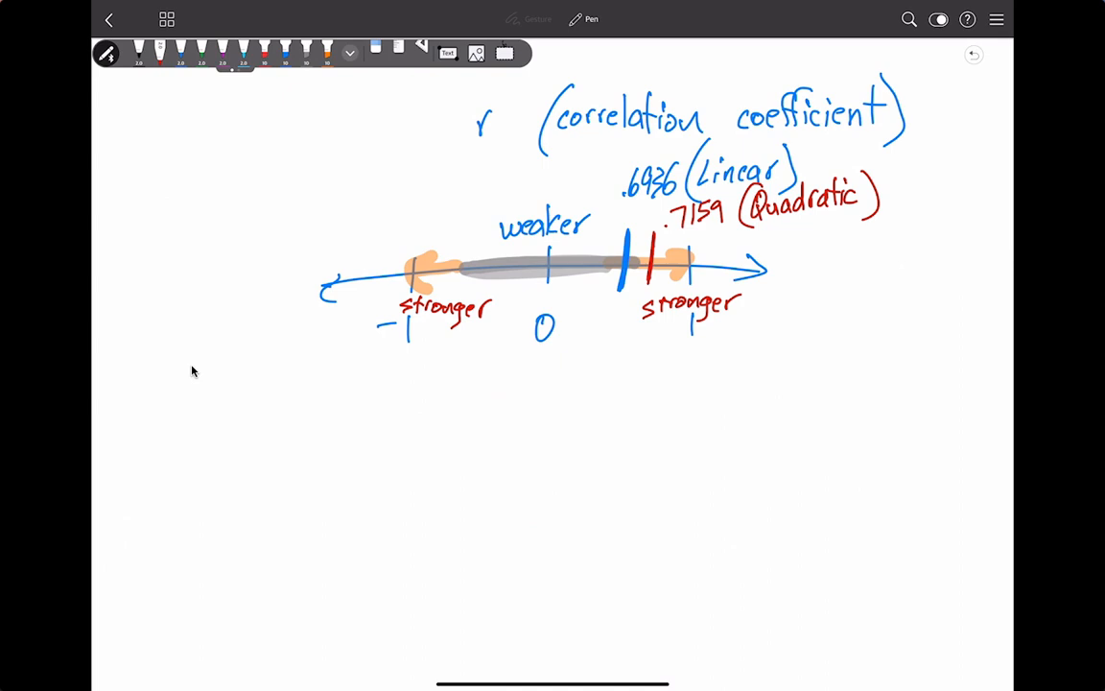
# Step: Return to Desmos and turn off Log Mode for the exponential regression
pyautogui.hotkey('ctrl', 'Right')
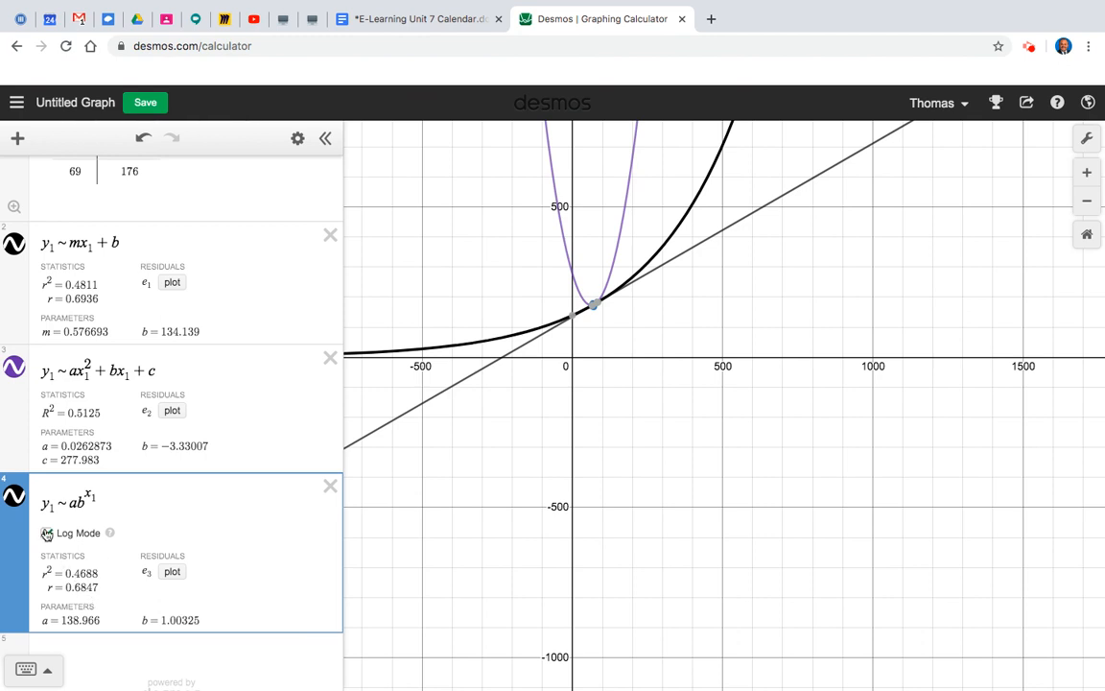
pyautogui.click(47, 534)
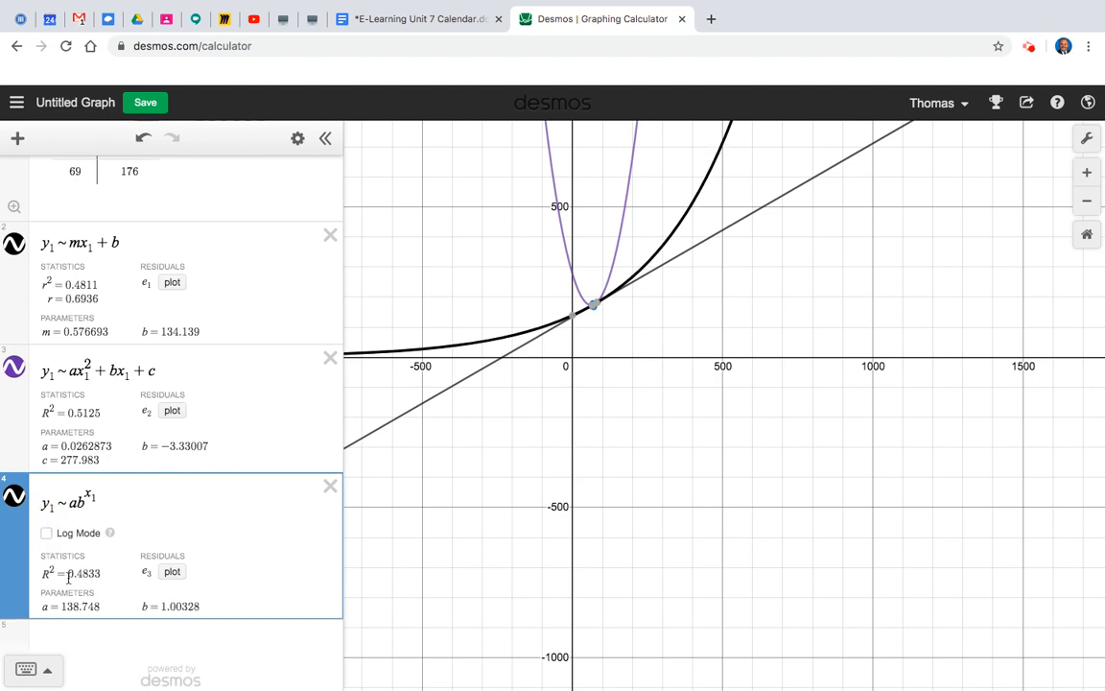
# Step: Turn on Log Mode for the exponential regression and mark its correlation on the notes' number line as .6847 (Exponential)
pyautogui.click(47, 534)
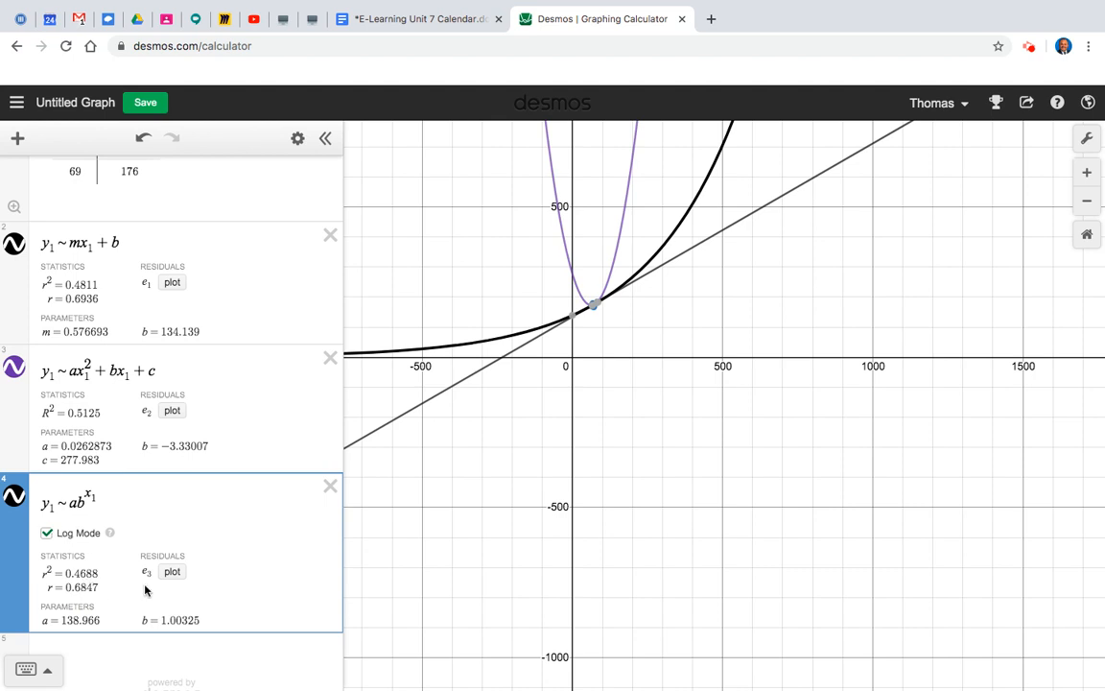
pyautogui.hotkey('ctrl', 'Left')
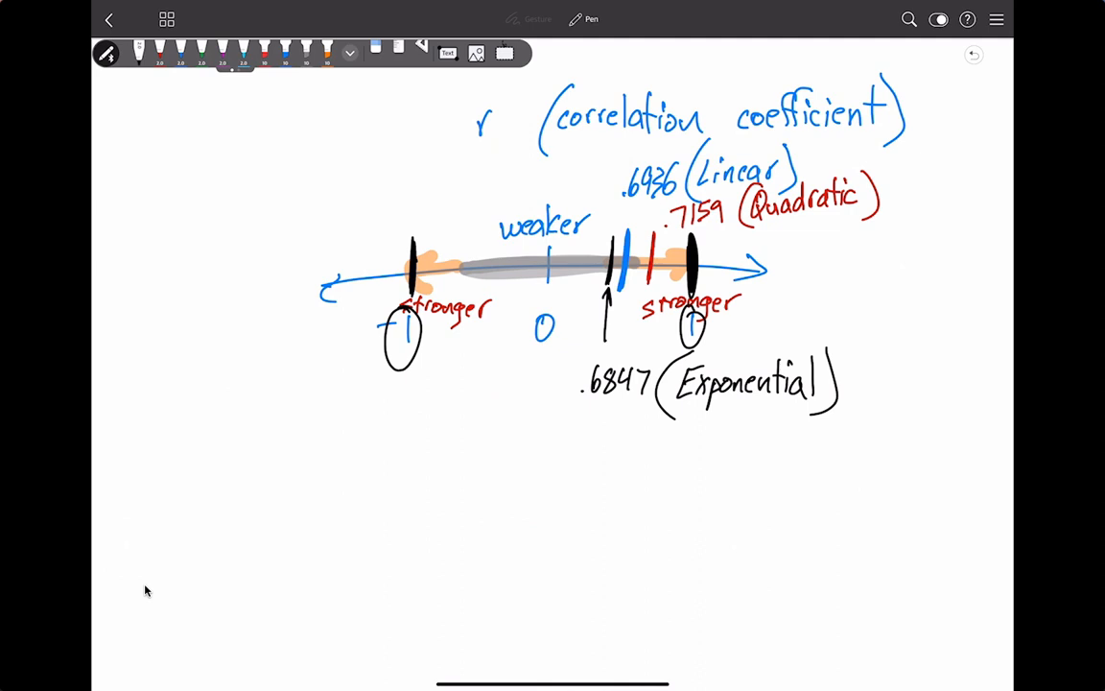
# Step: Transfer the quadratic parameters from Desmos to the function table in the notes and write the equation y = .026x² − 3.330x + 277.983
pyautogui.hotkey('ctrl', 'Right')
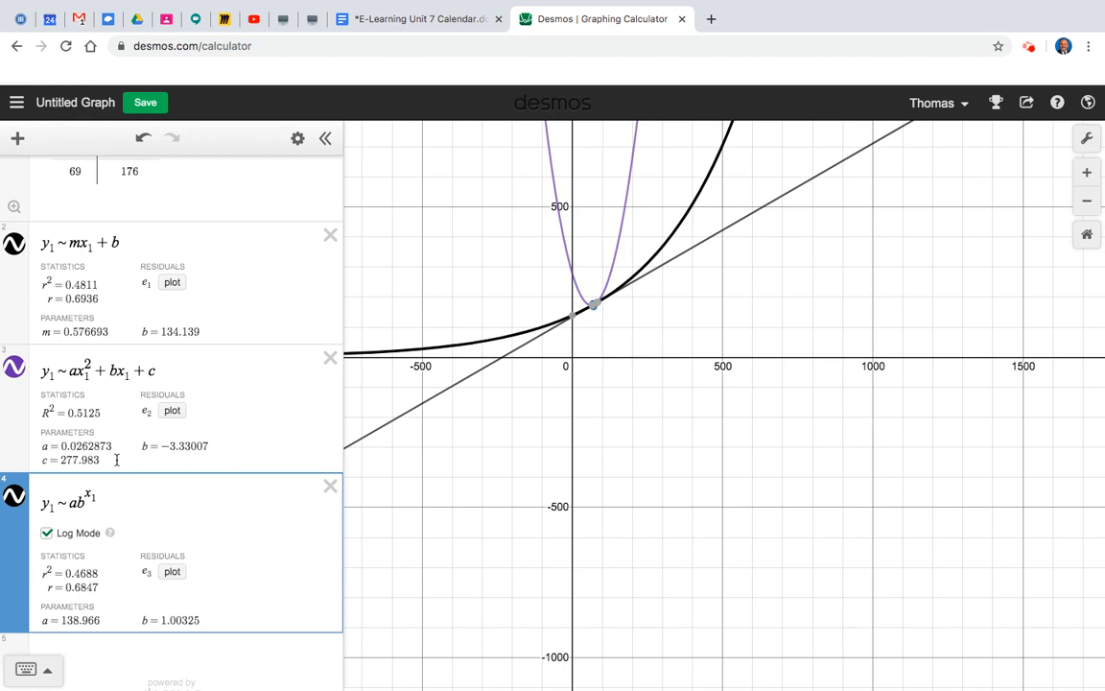
pyautogui.hotkey('ctrl', 'Left')
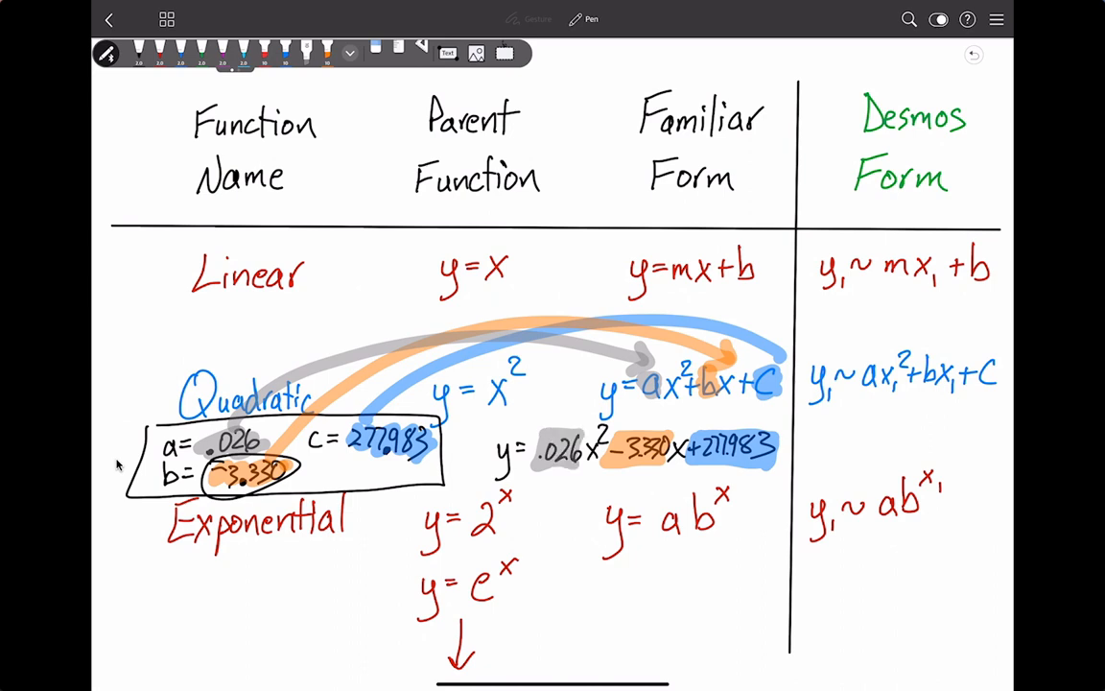
pyautogui.hotkey('ctrl', 'Right')
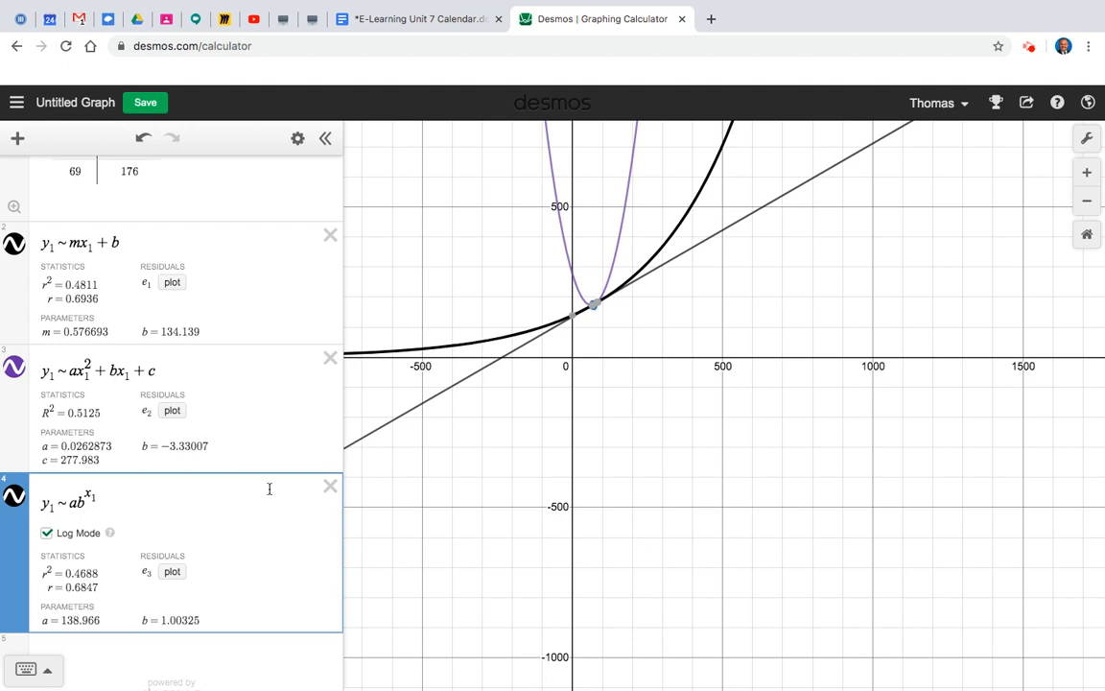
pyautogui.click(1030, 48)
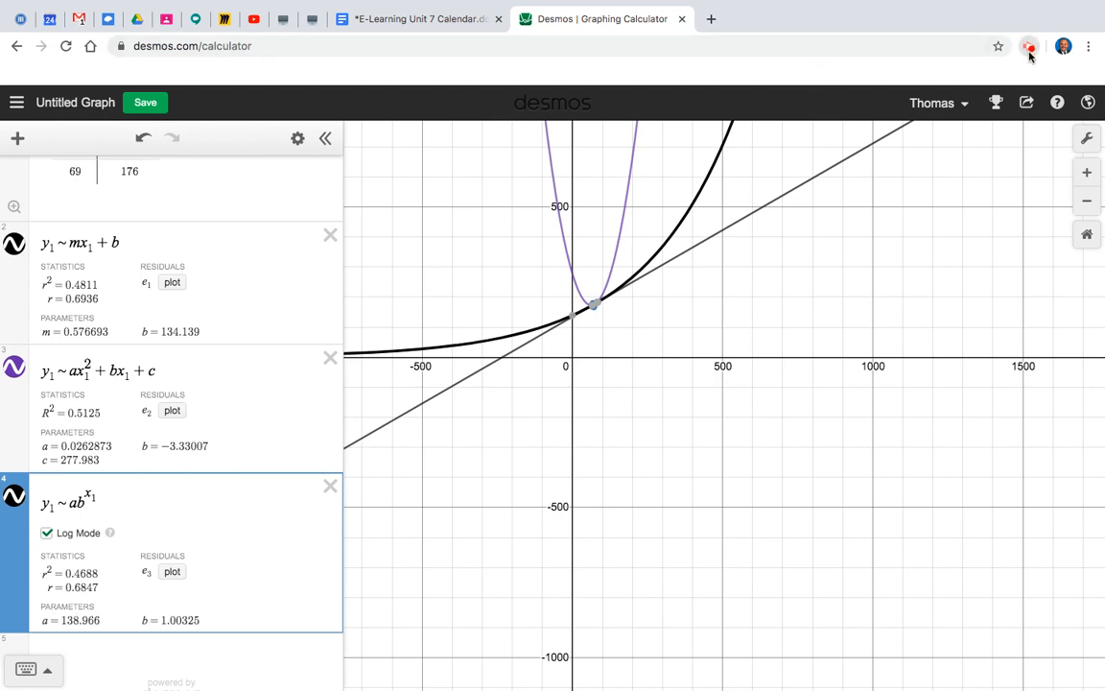